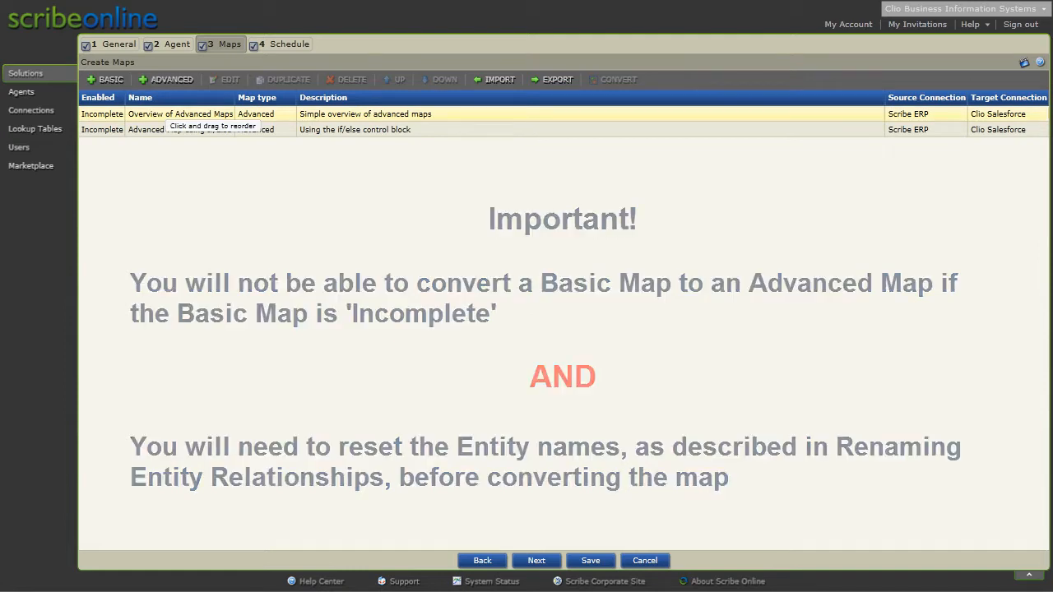
# Step: Open the "Overview of Advanced Maps" map for editing and review its errors and debug views
pyautogui.doubleClick(167, 114)
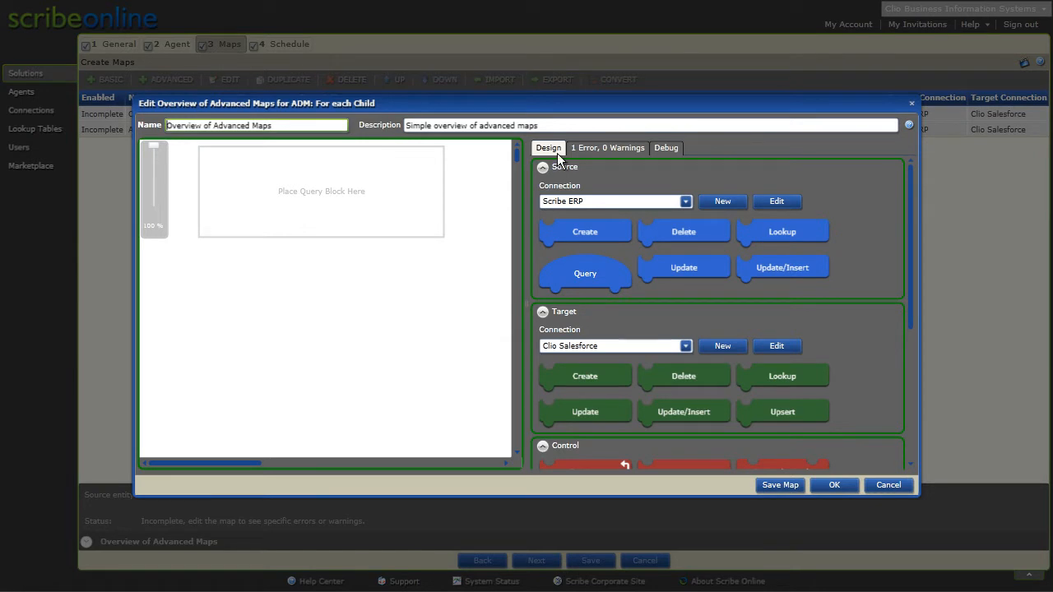
pyautogui.click(629, 148)
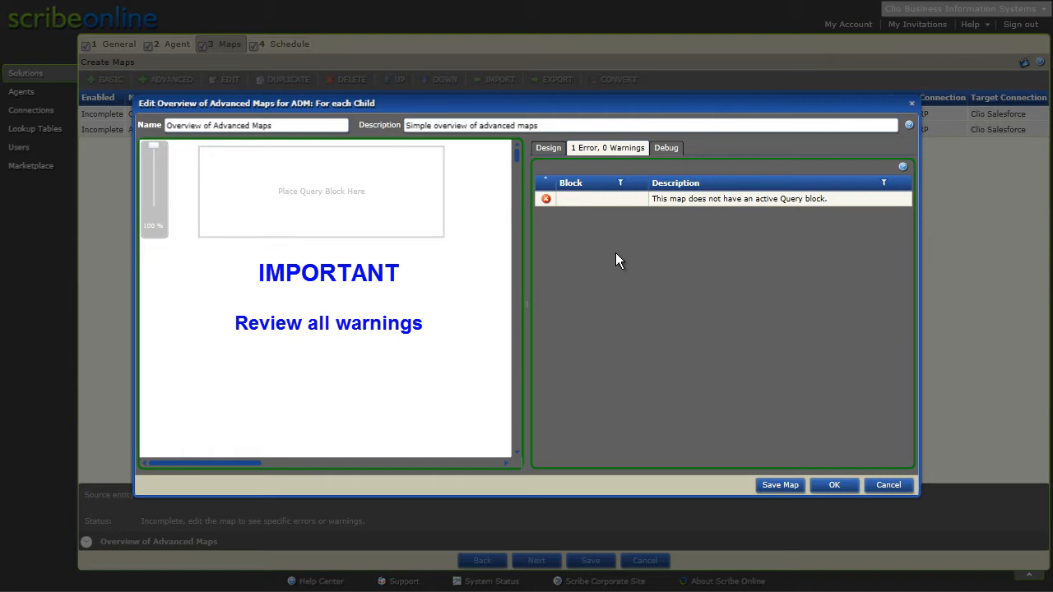
pyautogui.click(664, 150)
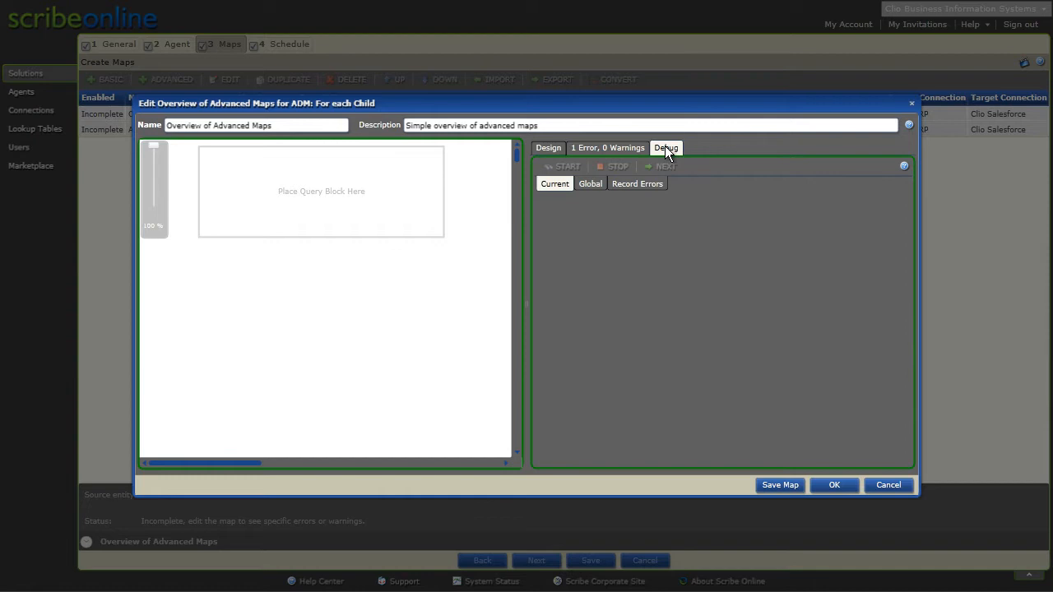
pyautogui.click(538, 150)
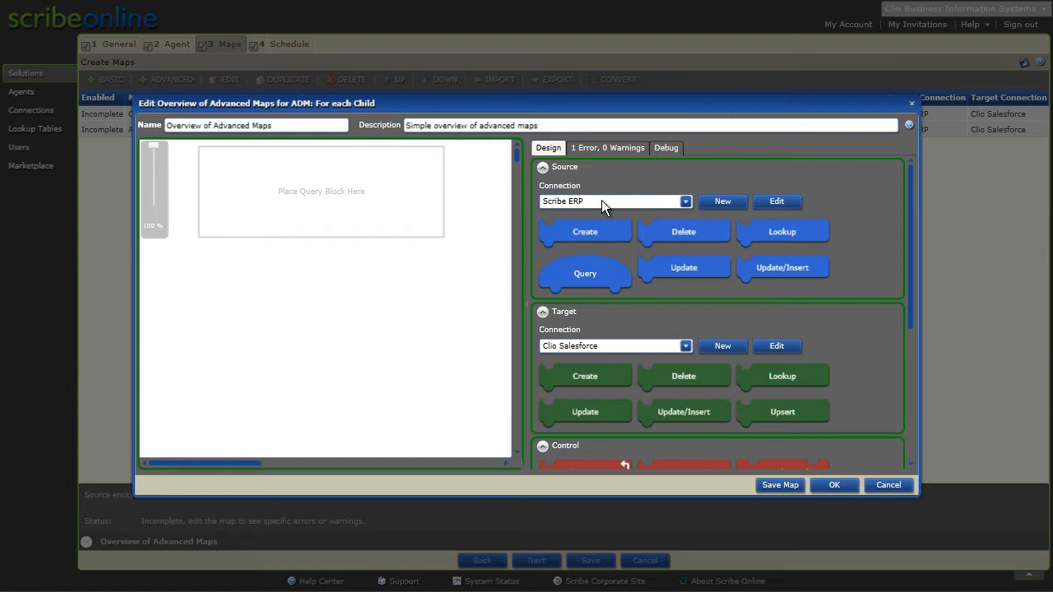
# Step: Examine the available source connections and the source, target, control and comment blocks offered for the map
pyautogui.click(685, 202)
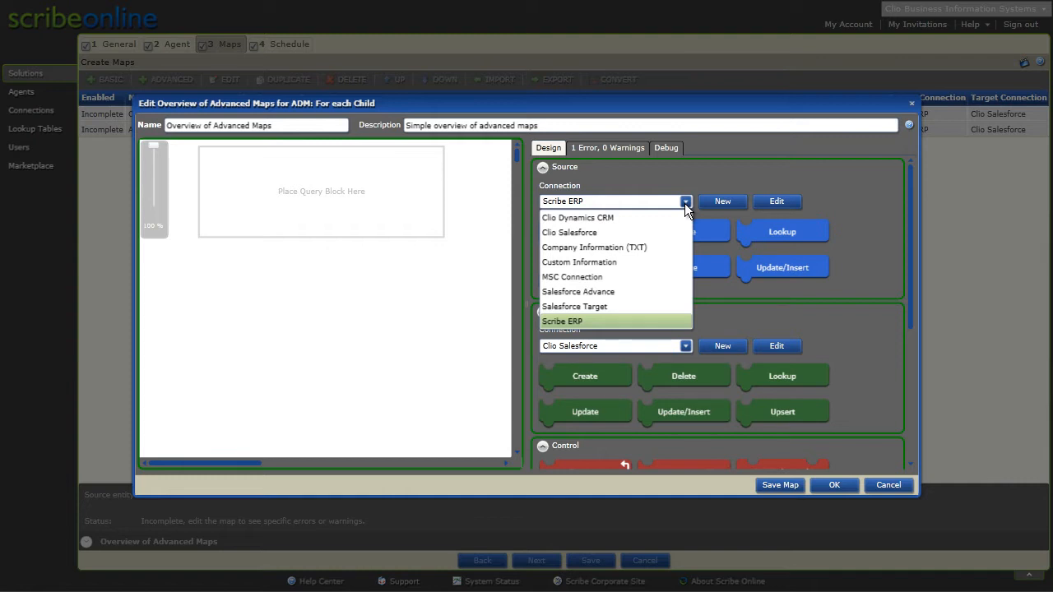
pyautogui.click(685, 204)
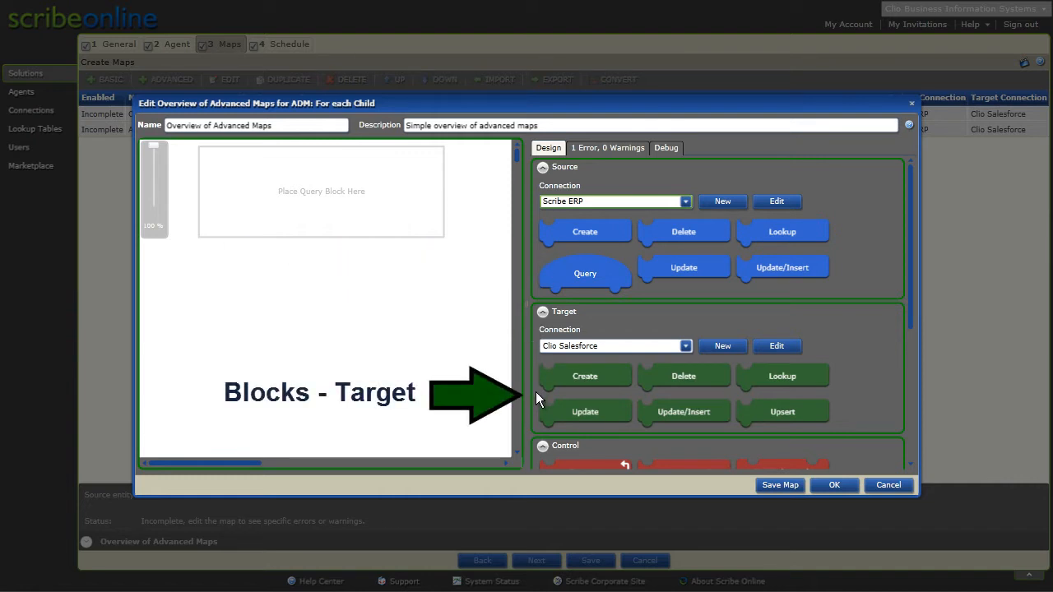
pyautogui.scroll(-3, 536, 391)
pyautogui.scroll(-3, 534, 394)
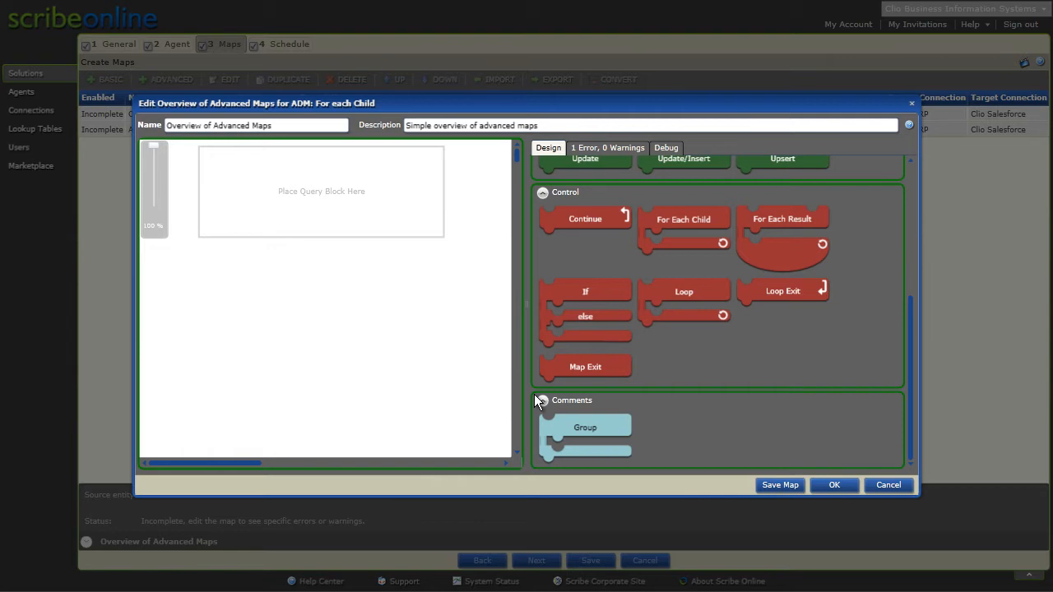
pyautogui.scroll(5, 534, 394)
pyautogui.scroll(1, 534, 393)
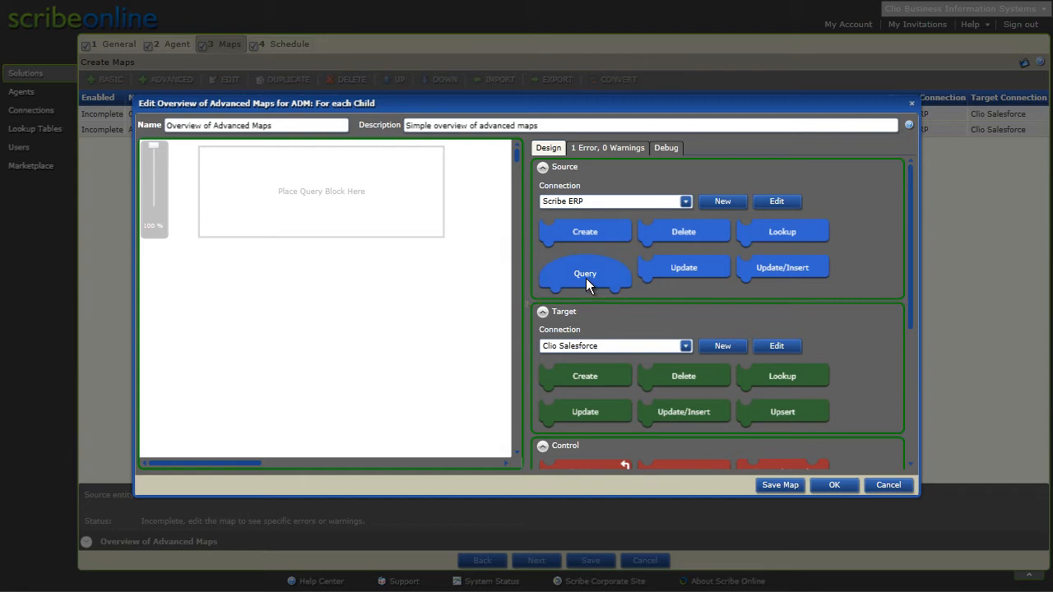
# Step: Place a source Query block in the query placeholder of the empty map
pyautogui.click(516, 167)
pyautogui.moveTo(516, 158); pyautogui.dragTo(514, 150)
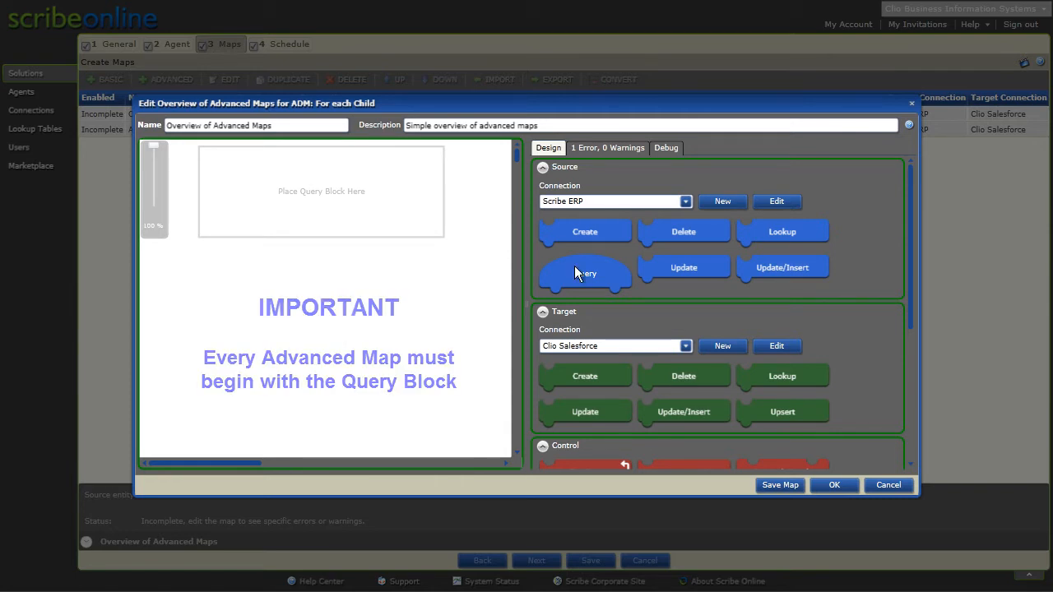
pyautogui.moveTo(580, 270); pyautogui.dragTo(275, 181)
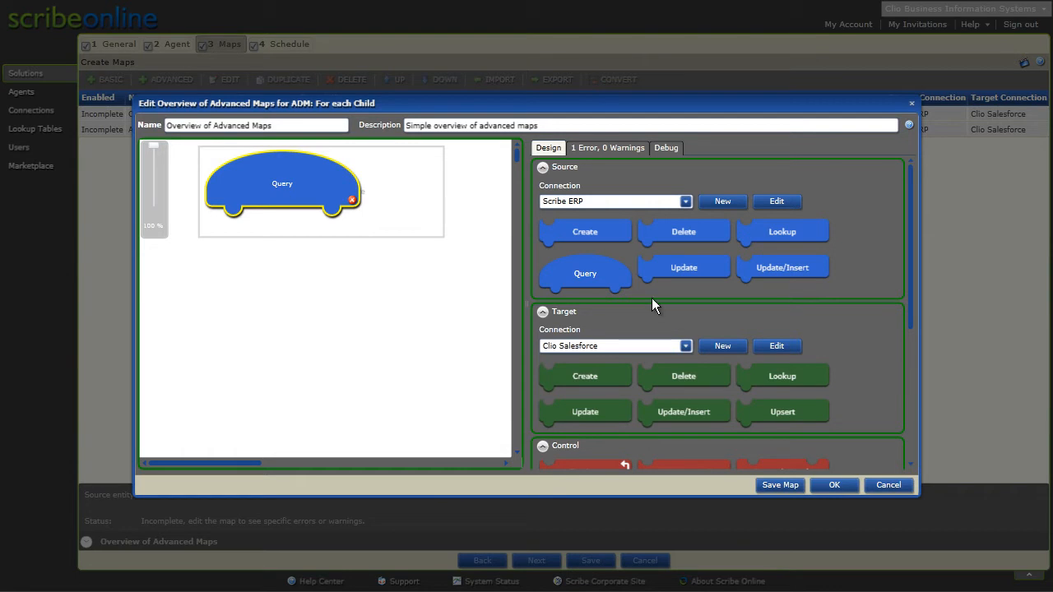
# Step: Try to attach a target Create block directly beneath the Query block, and delete it from the map
pyautogui.moveTo(596, 382); pyautogui.dragTo(297, 225)
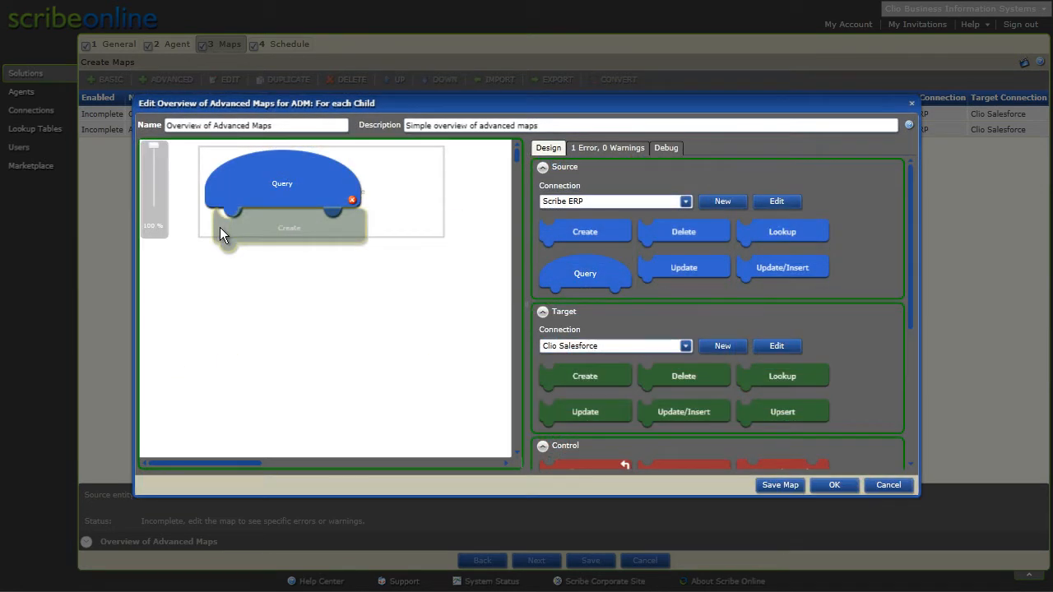
pyautogui.rightClick(219, 232)
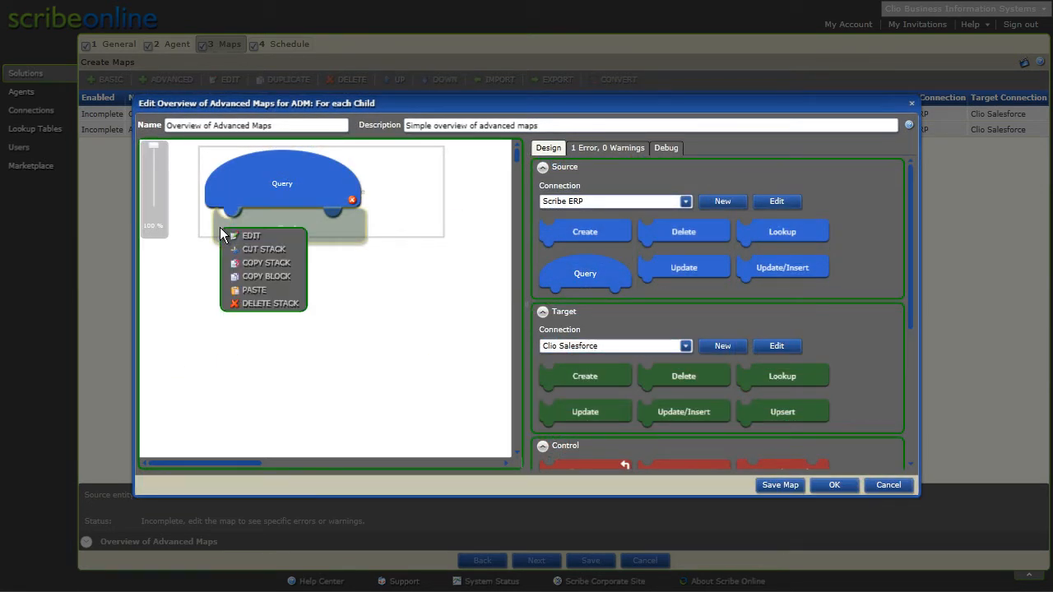
pyautogui.click(276, 215)
pyautogui.moveTo(276, 215); pyautogui.dragTo(608, 263)
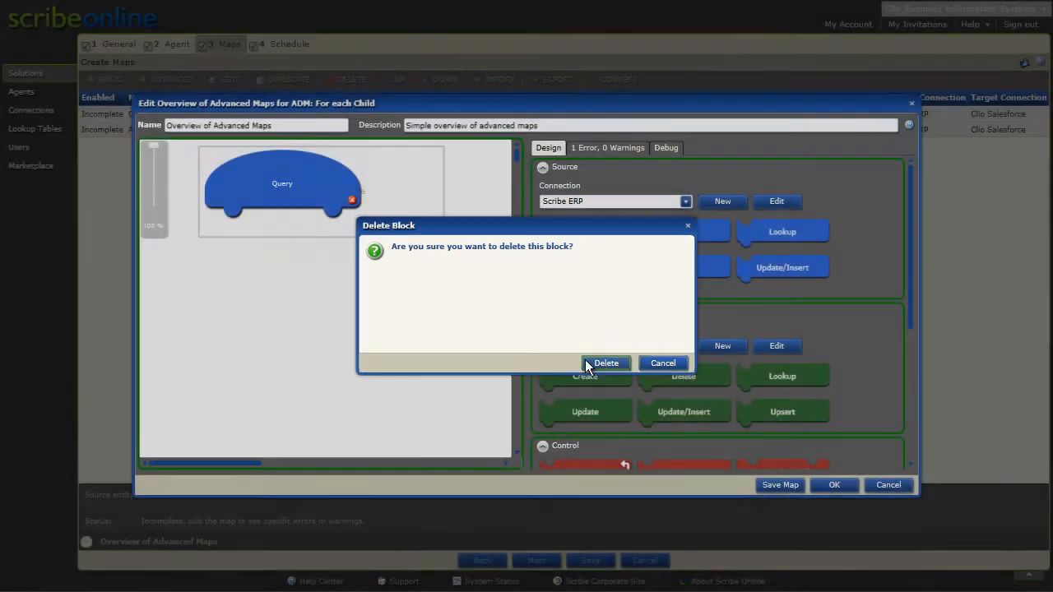
pyautogui.click(602, 362)
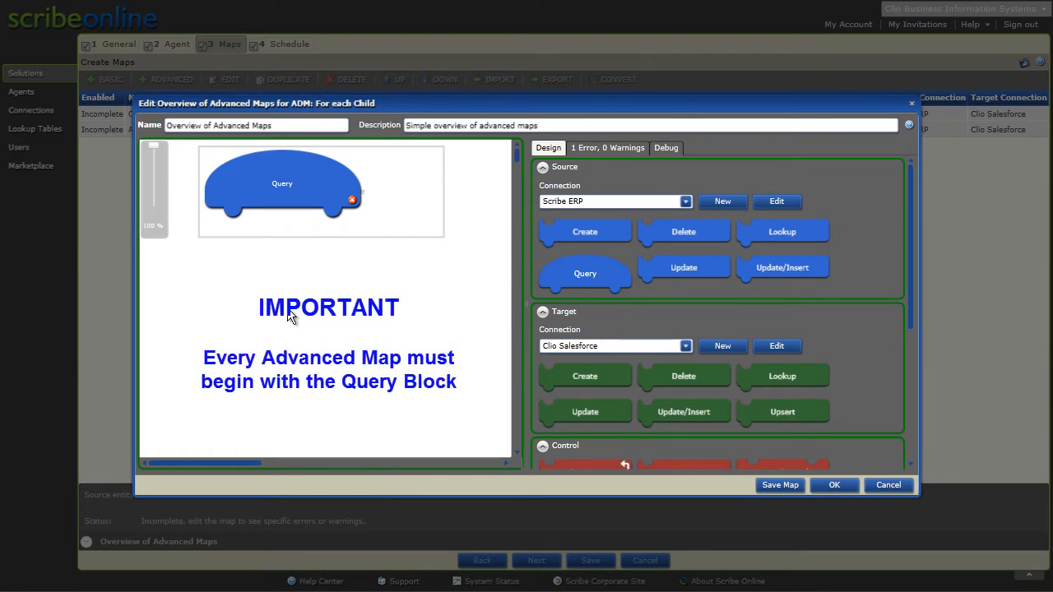
# Step: Attach a For Each Result block beneath the Query block and place a target Create block inside it
pyautogui.scroll(-4, 873, 301)
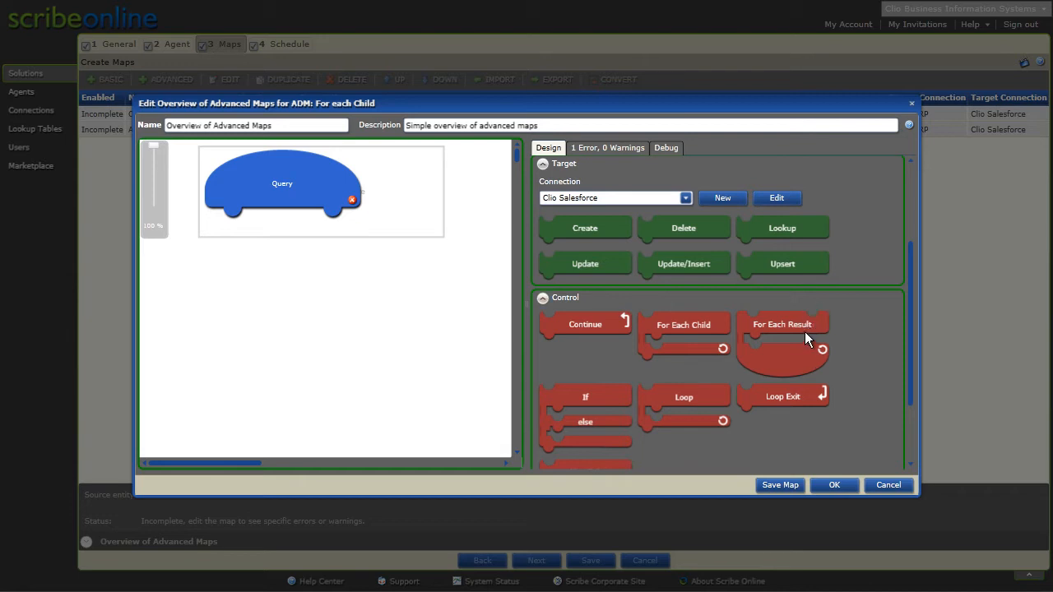
pyautogui.moveTo(789, 326); pyautogui.dragTo(292, 231)
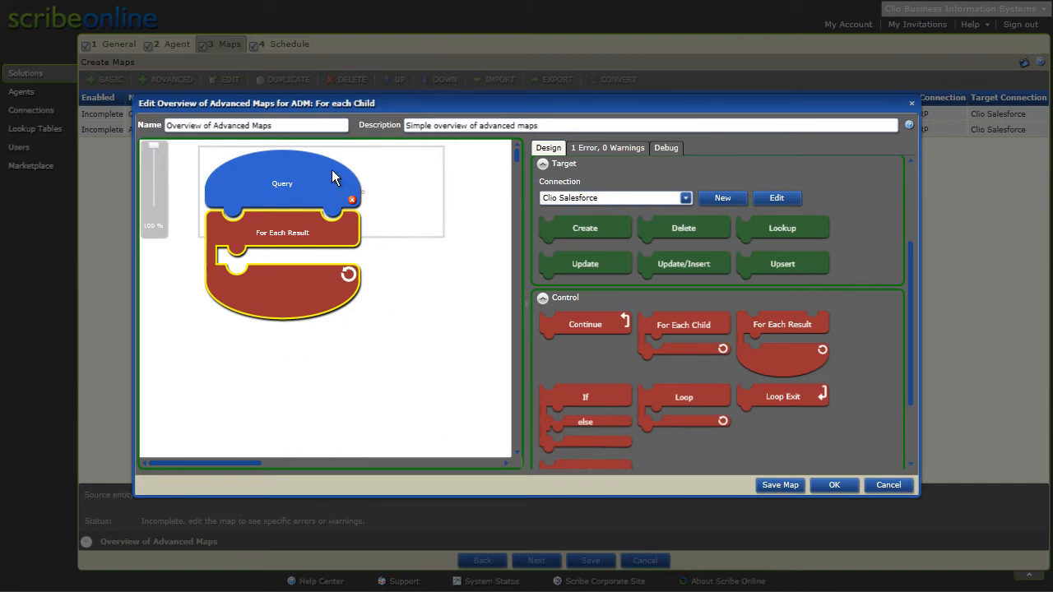
pyautogui.moveTo(299, 179)
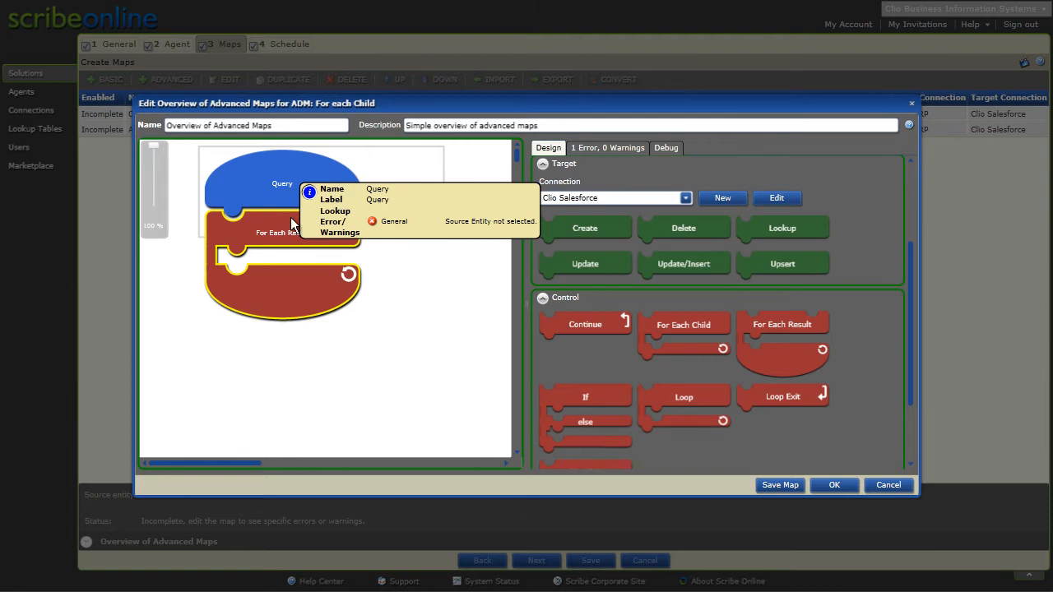
pyautogui.moveTo(285, 231)
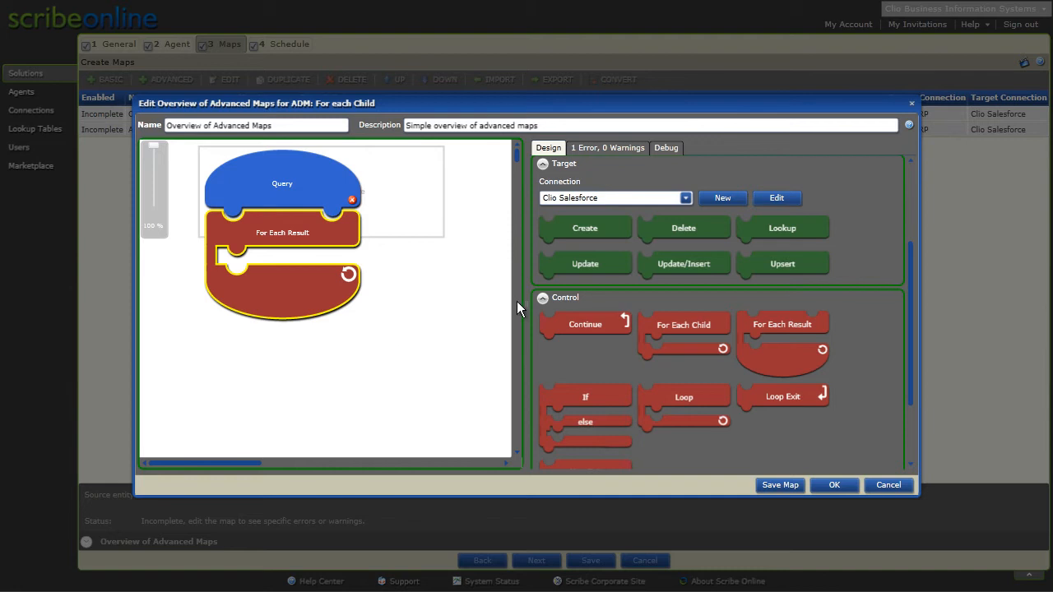
pyautogui.moveTo(586, 228); pyautogui.dragTo(293, 260)
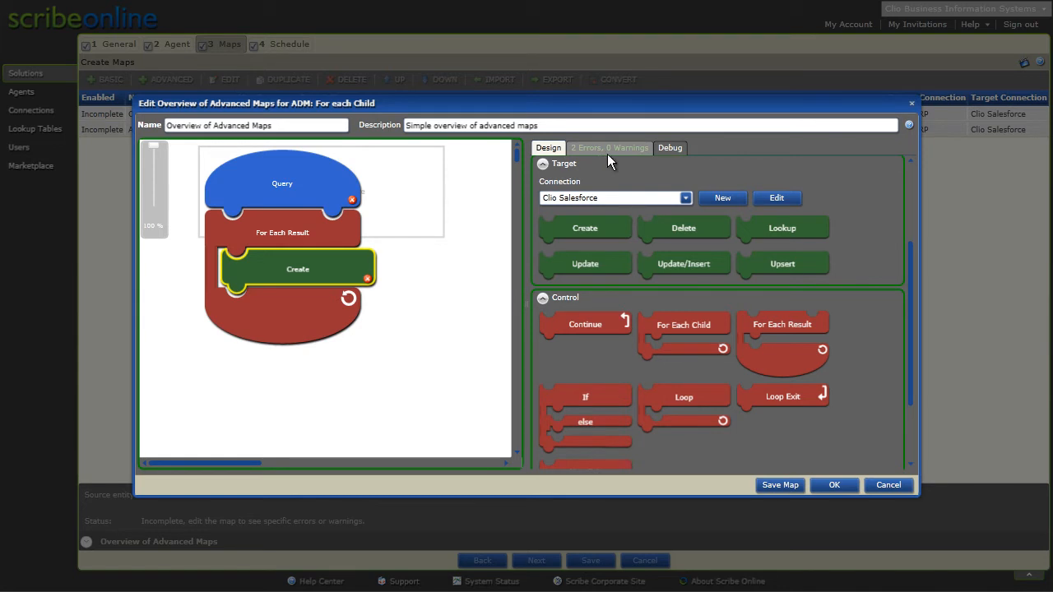
# Step: Review the Query block's errors and change its label to "Account Query"
pyautogui.moveTo(353, 202)
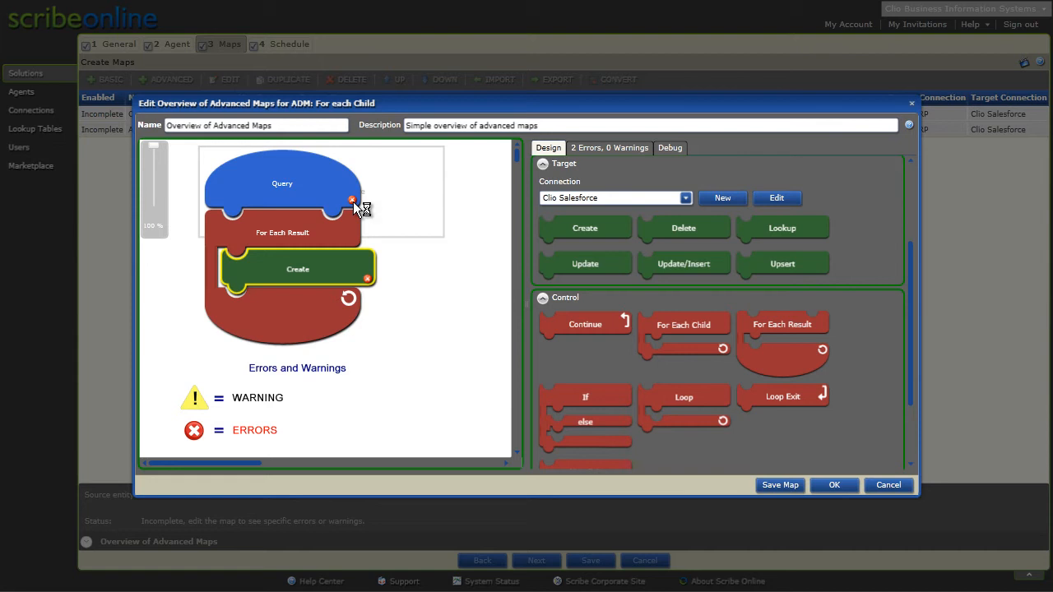
pyautogui.doubleClick(286, 187)
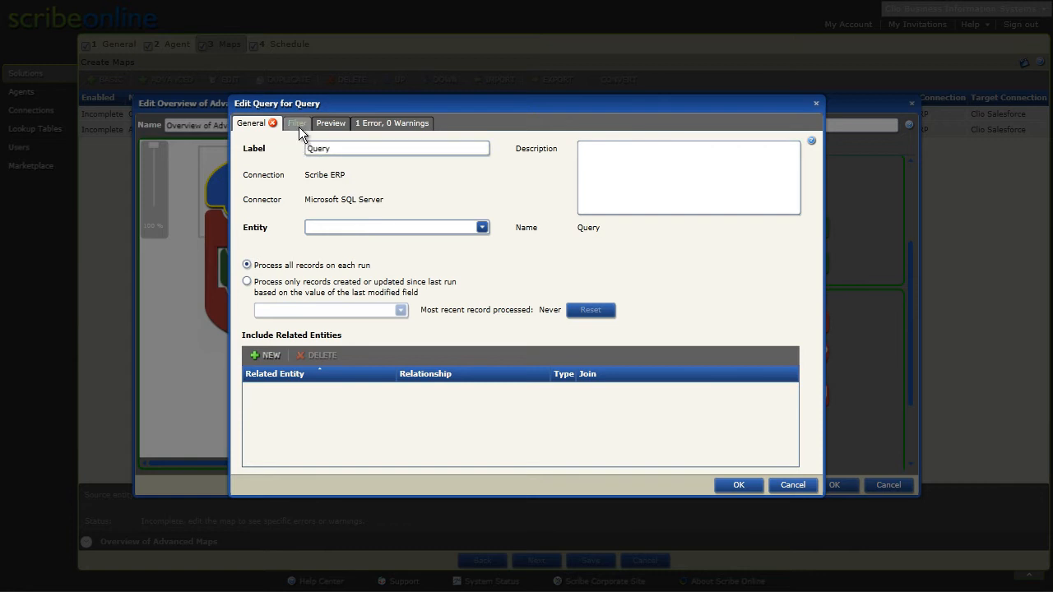
pyautogui.click(382, 125)
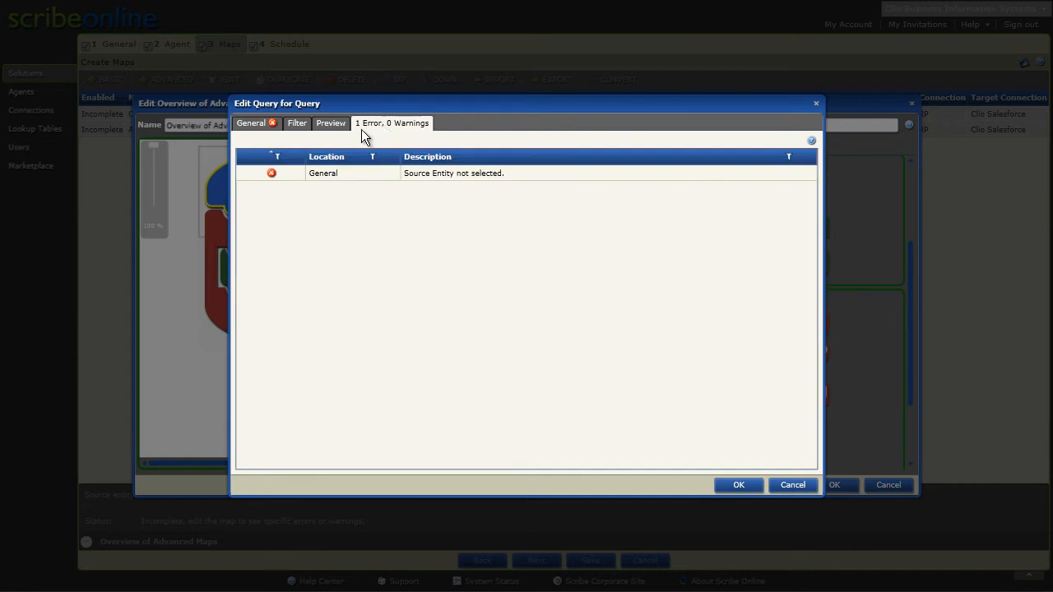
pyautogui.click(246, 128)
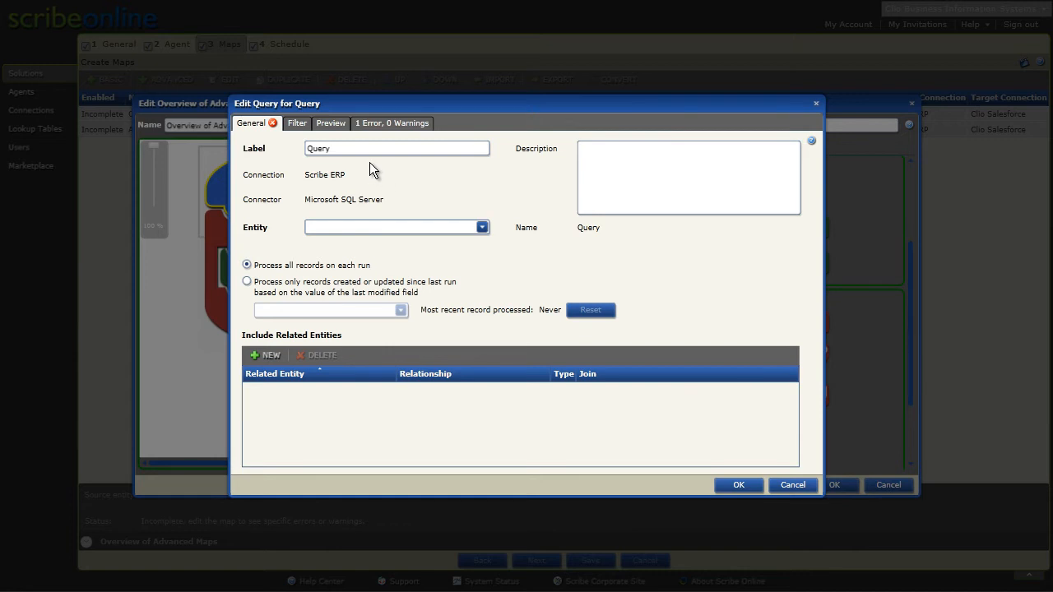
pyautogui.moveTo(342, 148); pyautogui.dragTo(300, 157)
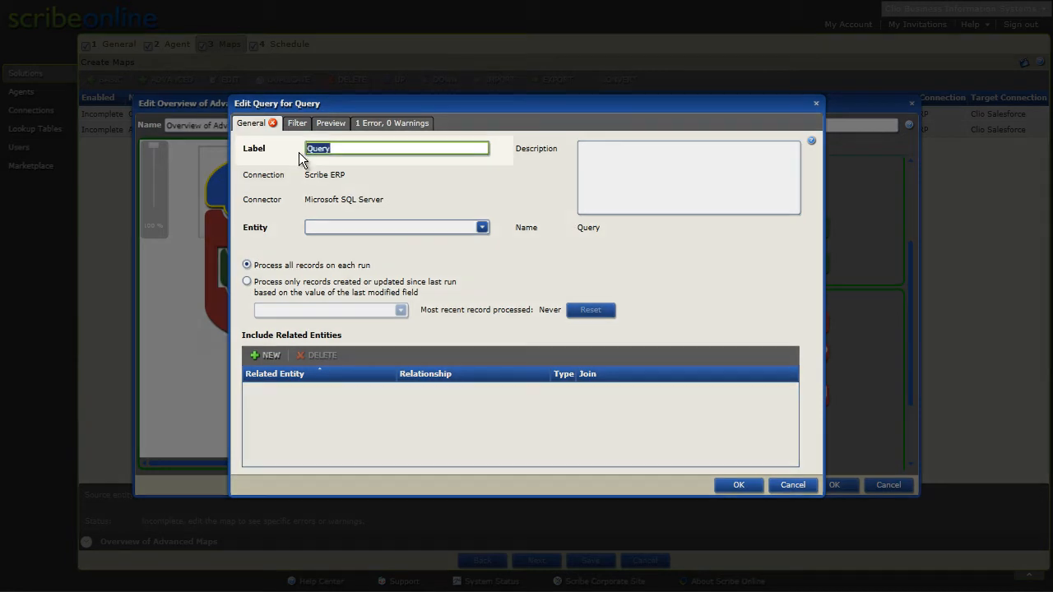
pyautogui.click(345, 148)
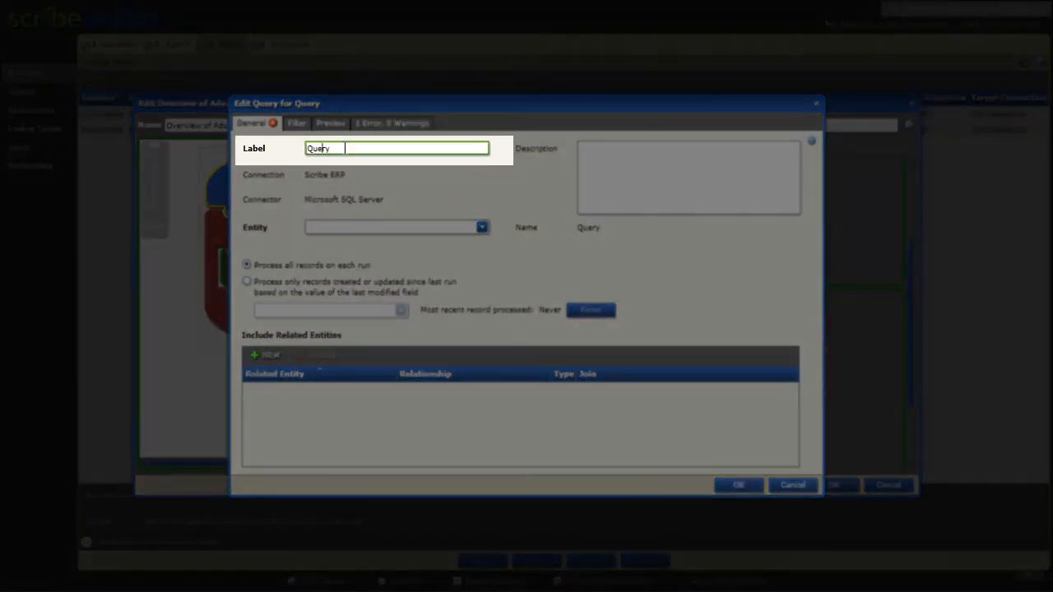
pyautogui.press('Home')
pyautogui.write('Account')
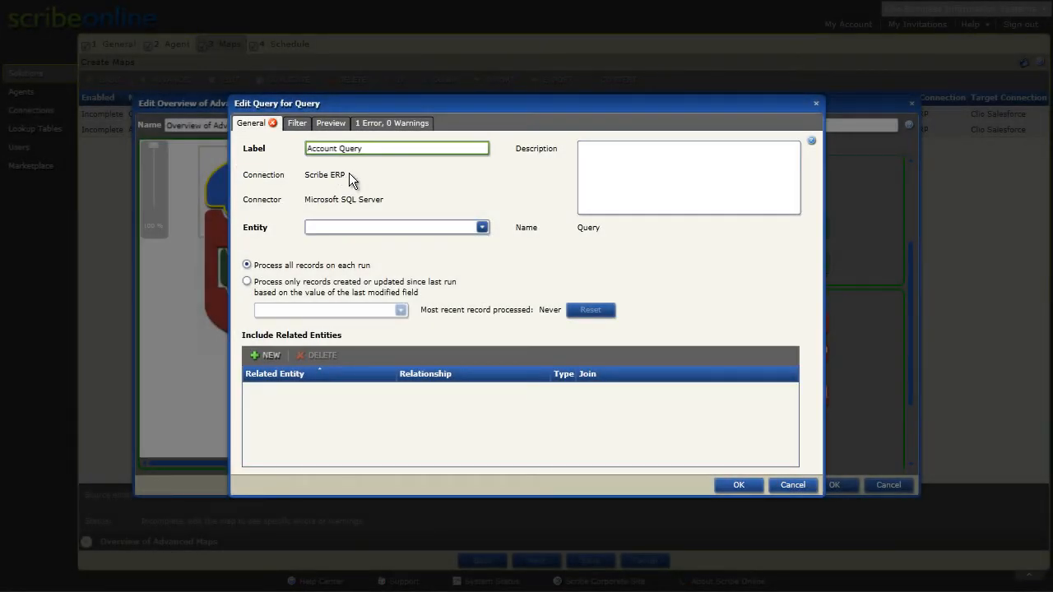
# Step: Set the Account Query block's entity to Customers and accept its settings
pyautogui.click(580, 149)
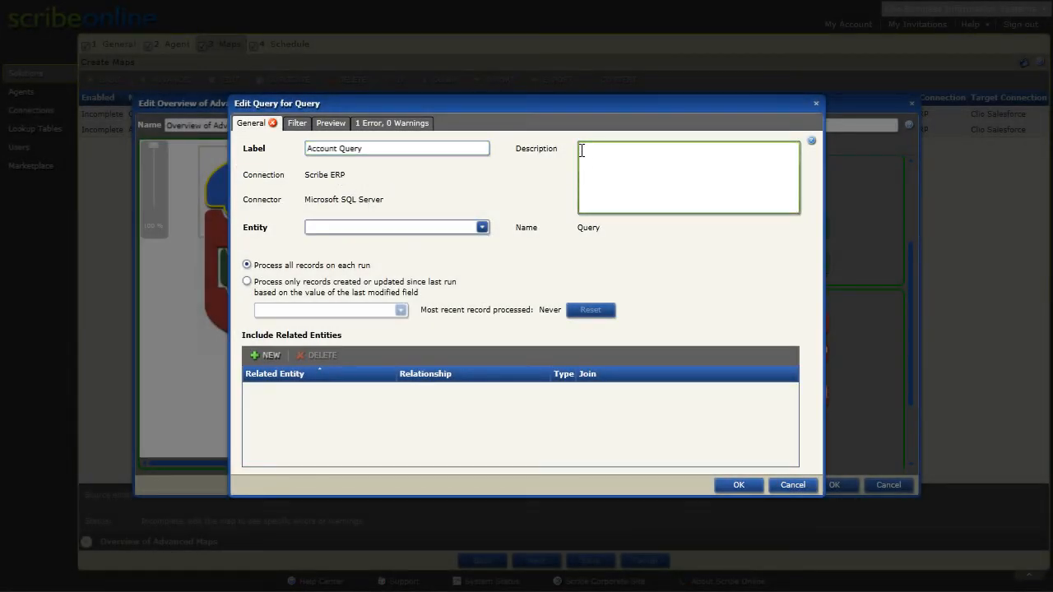
pyautogui.click(481, 226)
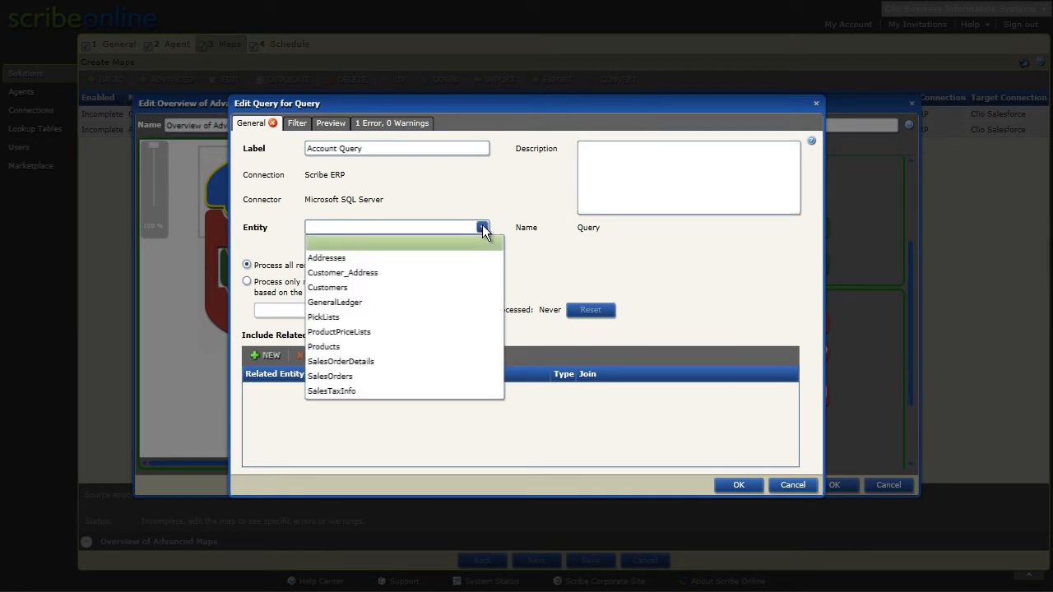
pyautogui.click(347, 287)
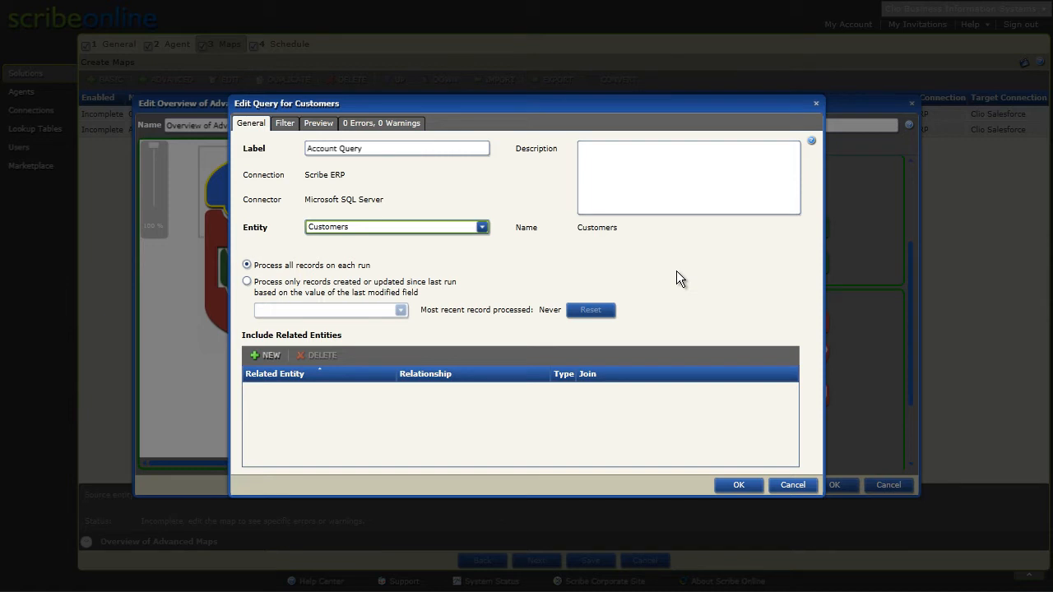
pyautogui.click(735, 485)
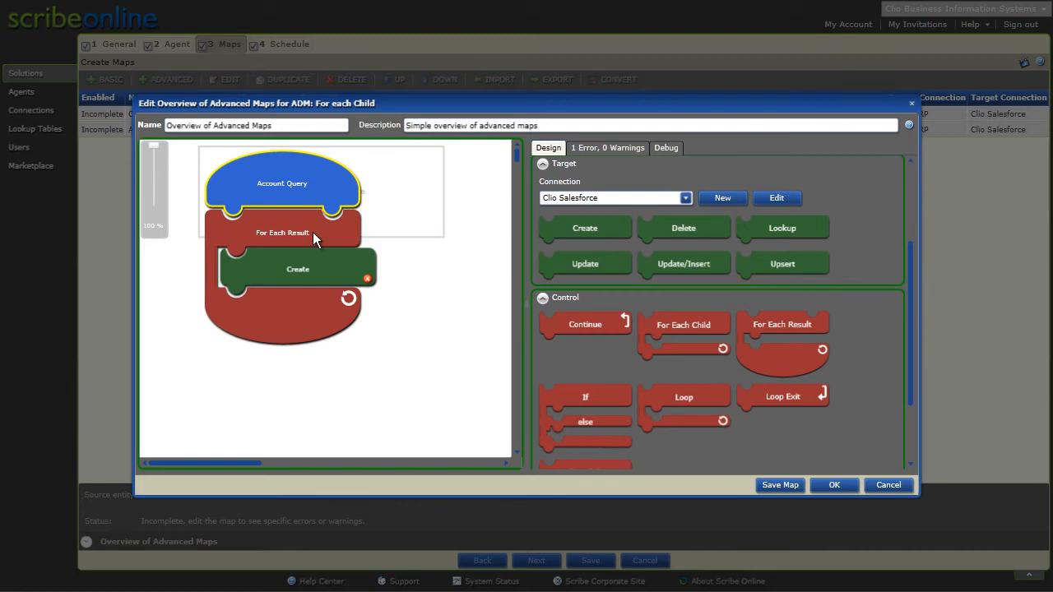
# Step: Change the For Each Result block's label to "For Each Result Create a New Account"
pyautogui.doubleClick(313, 232)
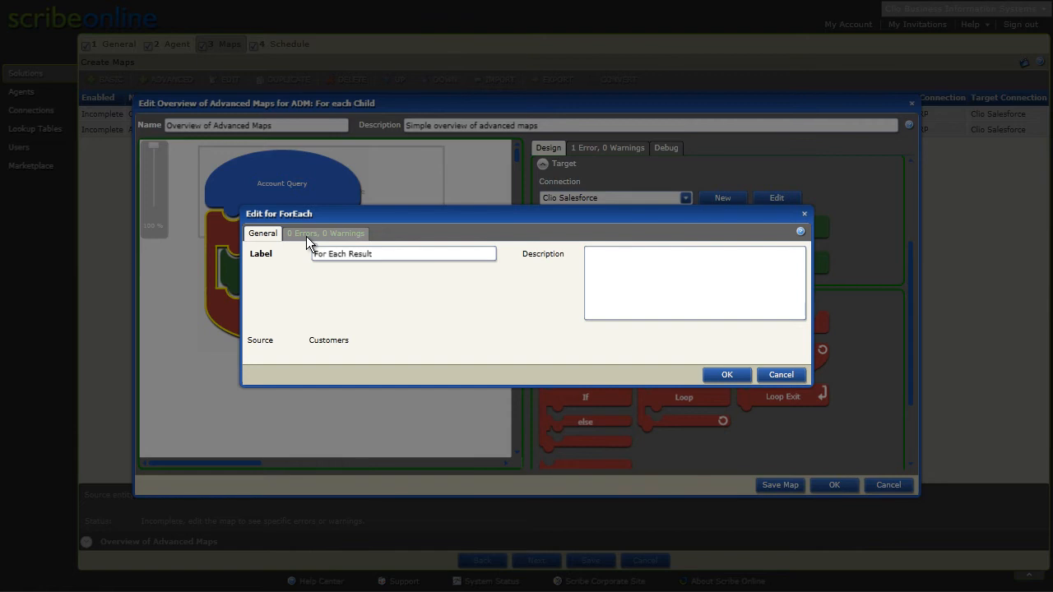
pyautogui.click(380, 254)
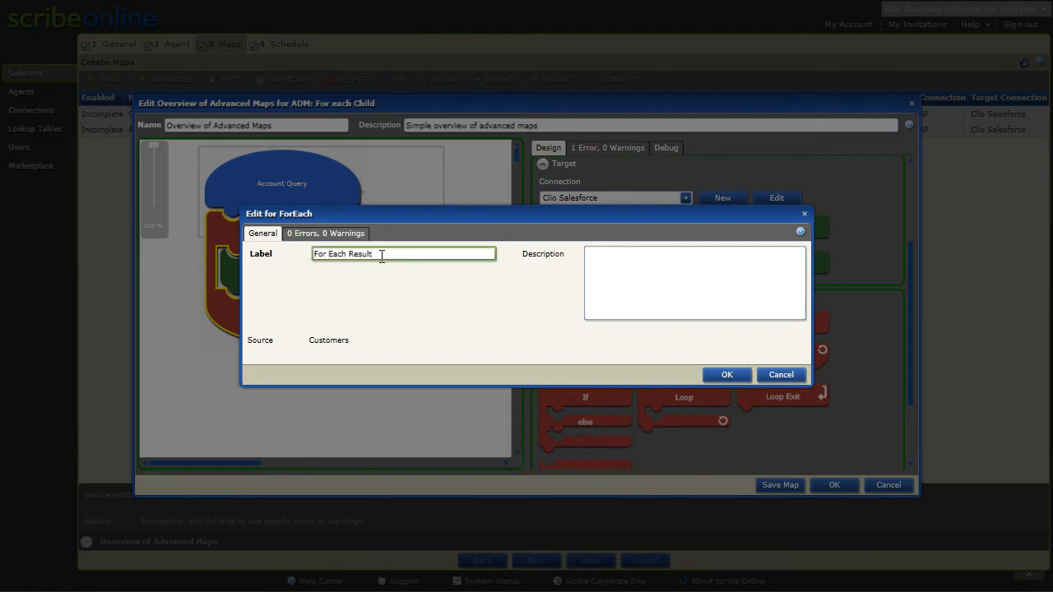
pyautogui.write('Cheate')
pyautogui.write('a New Account')
pyautogui.click(723, 376)
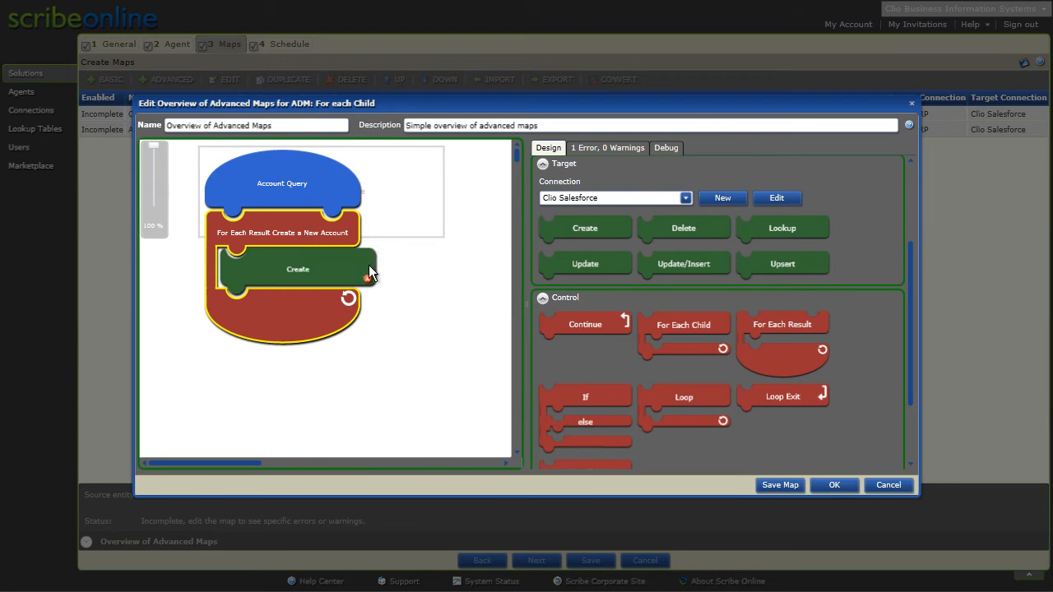
# Step: Set the Create block's entity to Account and review its warnings
pyautogui.doubleClick(318, 266)
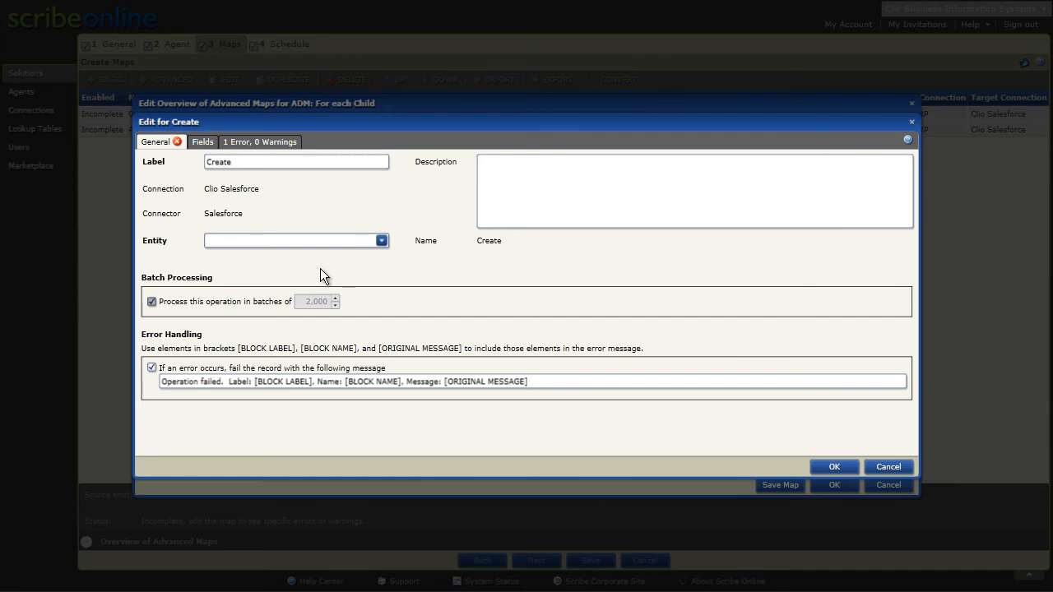
pyautogui.click(381, 239)
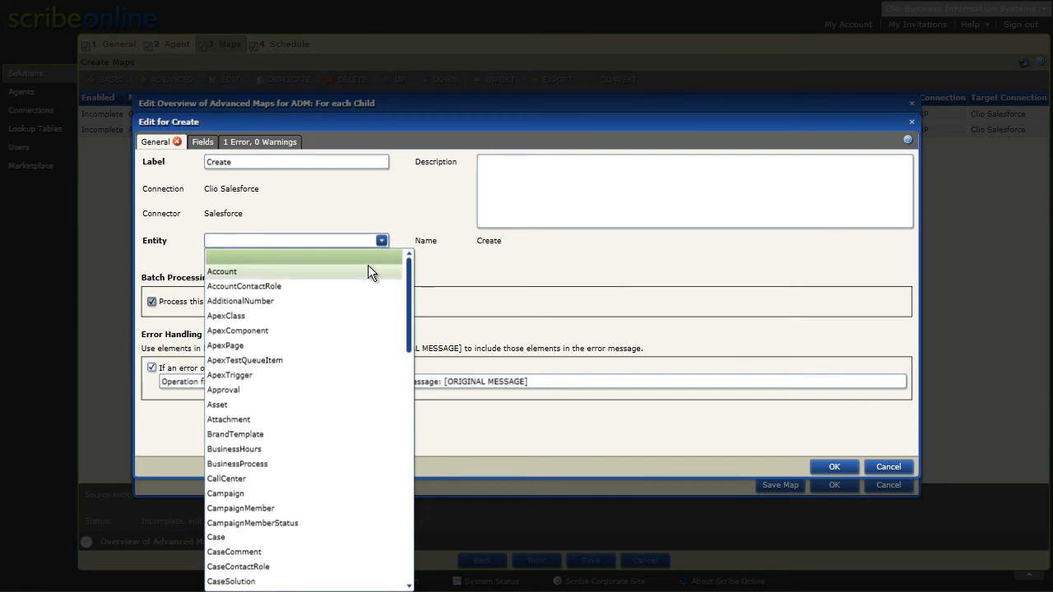
pyautogui.click(252, 272)
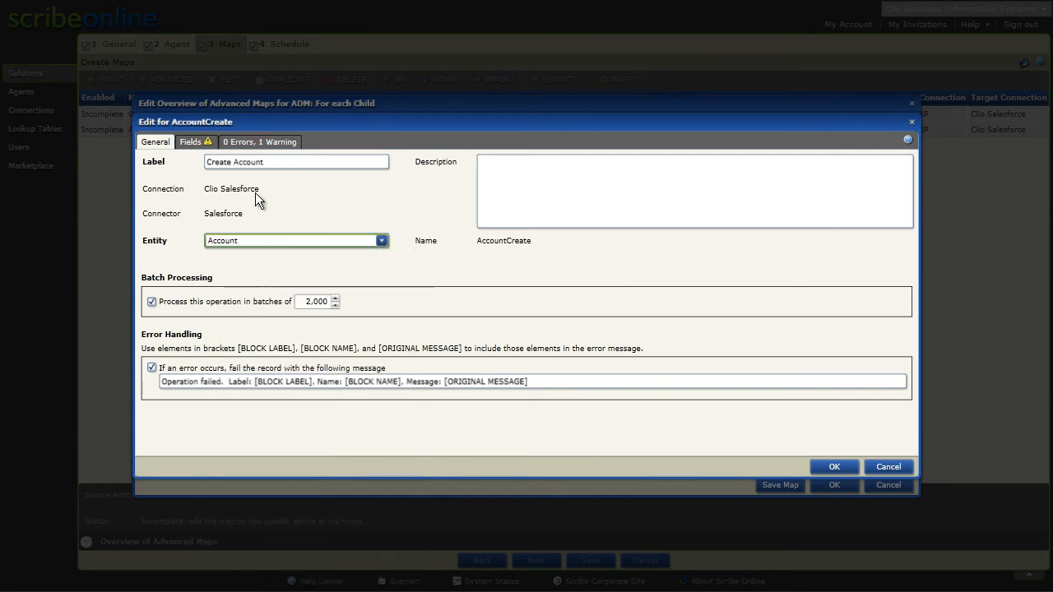
pyautogui.click(248, 145)
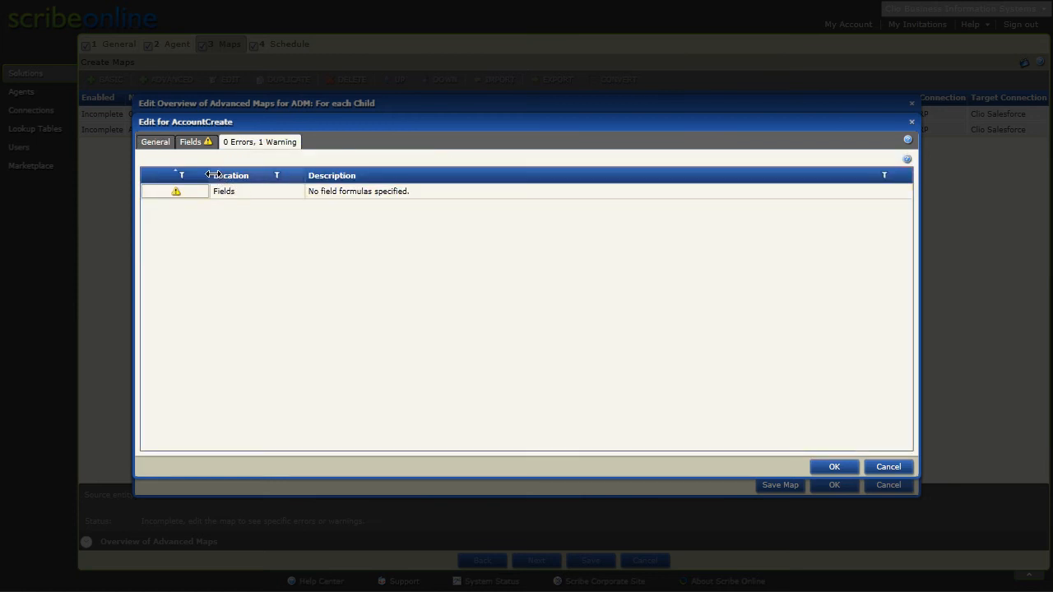
# Step: Autolink the identically named Customers source fields to the Account target fields
pyautogui.click(197, 143)
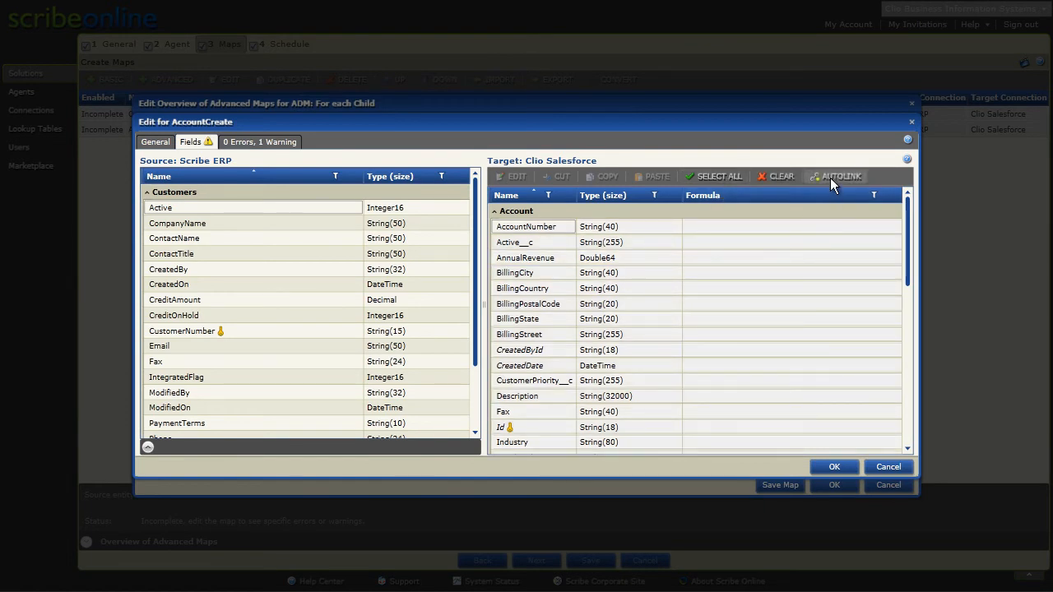
pyautogui.click(830, 177)
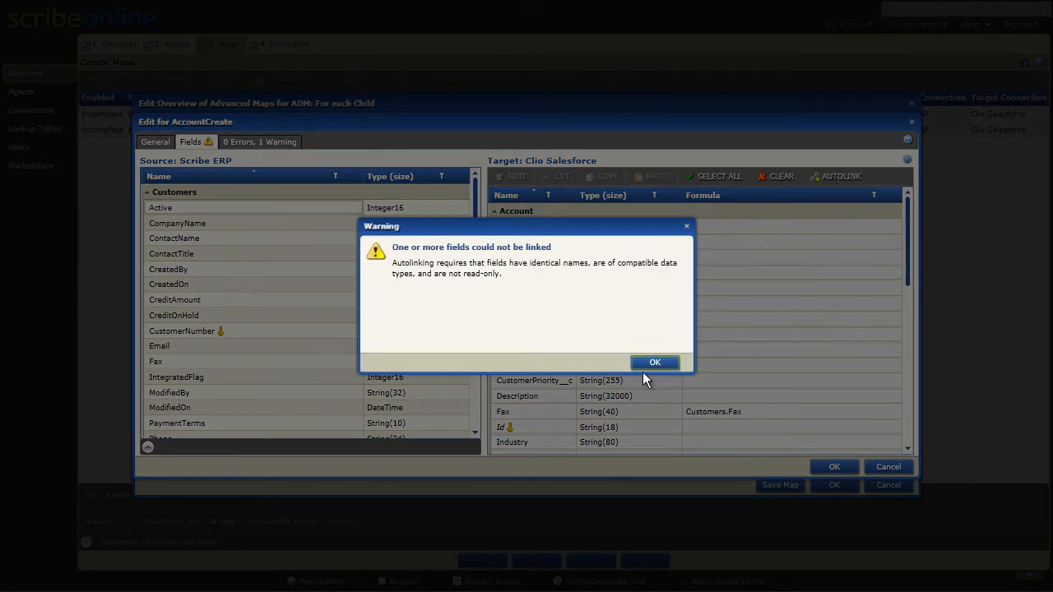
pyautogui.click(644, 361)
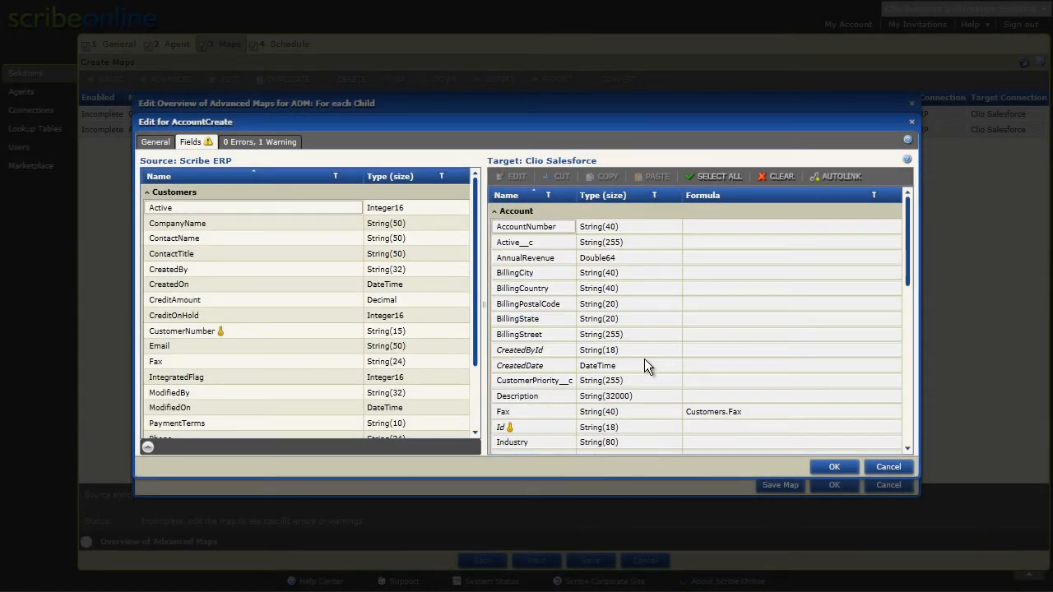
# Step: Map CustomerNumber to AccountNumber and CompanyName to Name, and accept the Create Account block's settings
pyautogui.click(234, 331)
pyautogui.moveTo(233, 331); pyautogui.dragTo(798, 231)
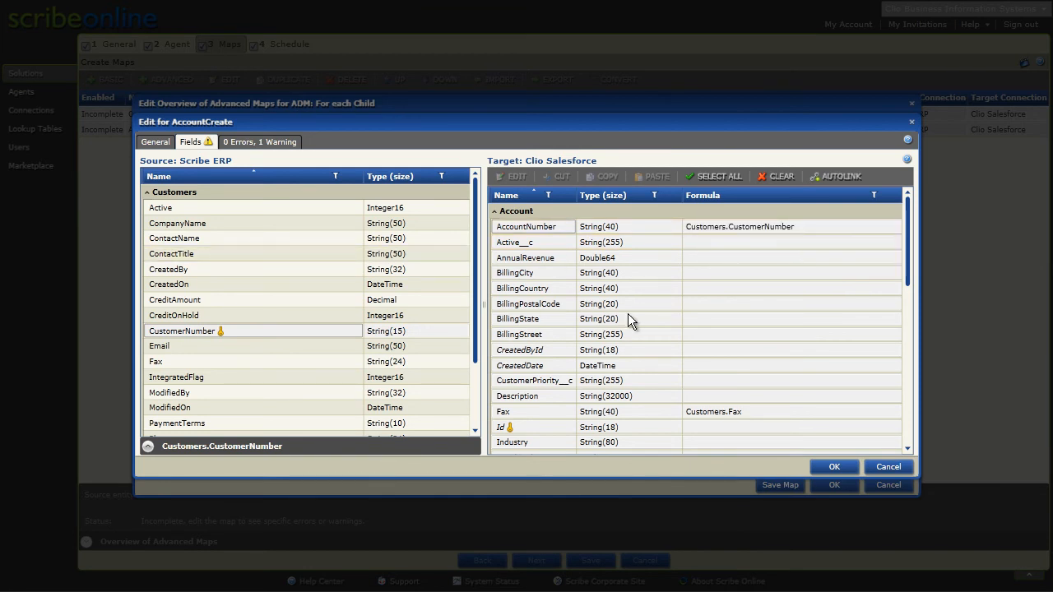
pyautogui.scroll(-4, 628, 315)
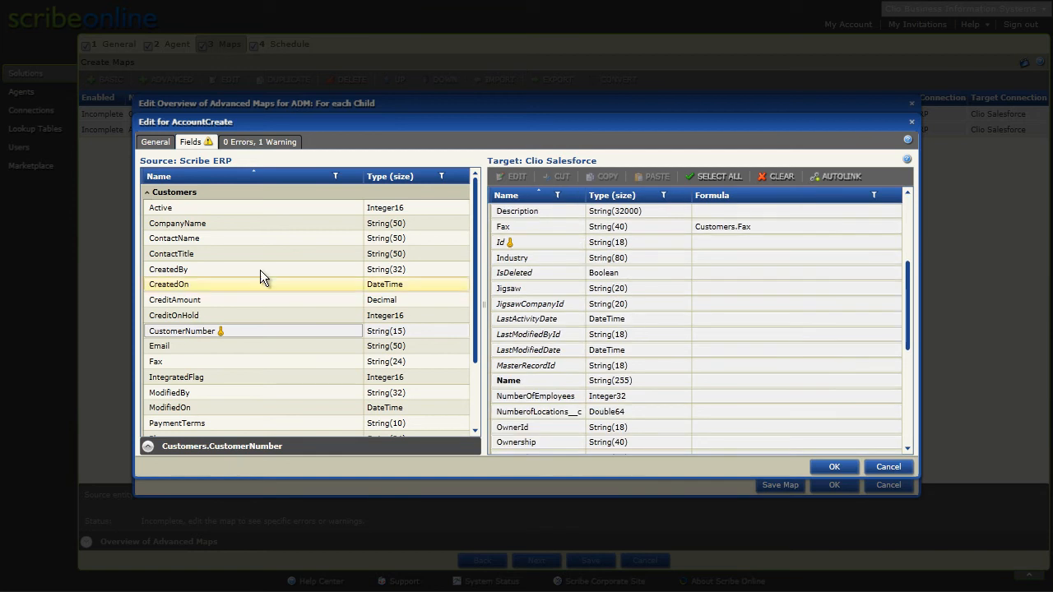
pyautogui.moveTo(187, 231); pyautogui.dragTo(734, 383)
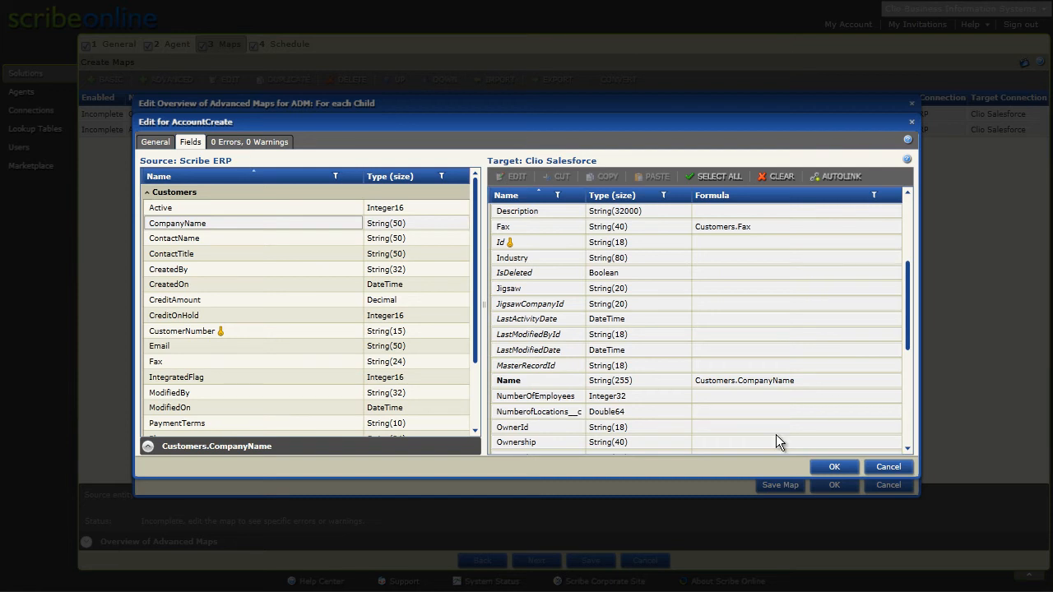
pyautogui.click(849, 471)
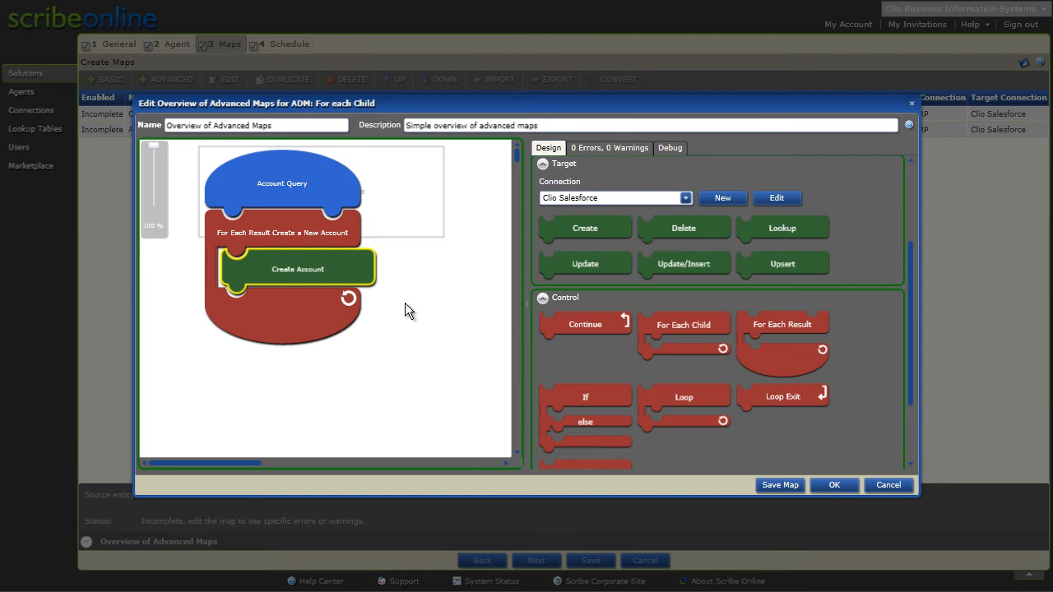
# Step: Add a filter condition to the Account Query block on CreditAmount with the operator "is less than or equal to"
pyautogui.moveTo(283, 188)
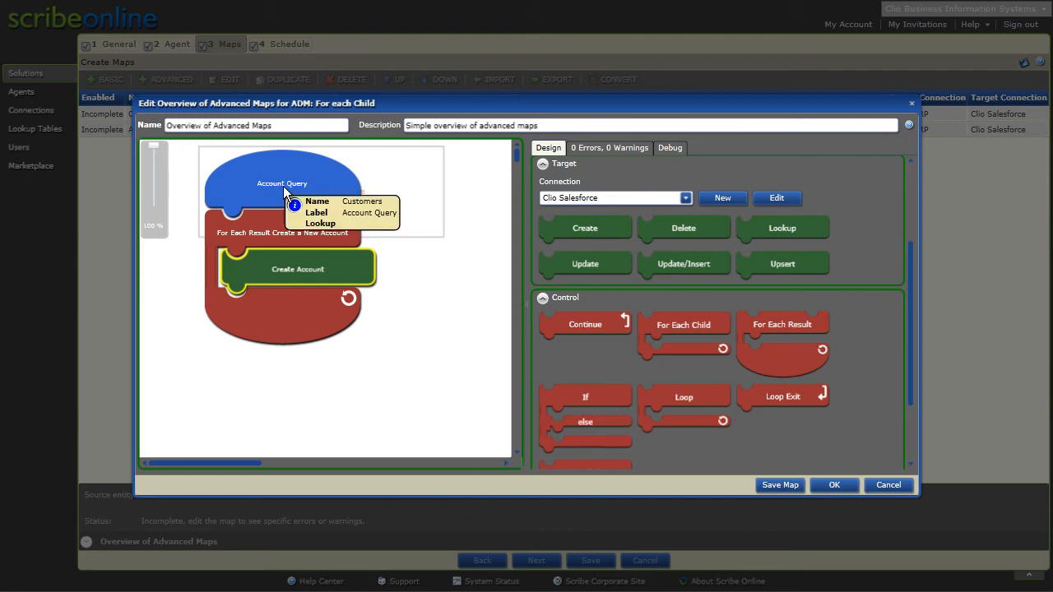
pyautogui.doubleClick(282, 186)
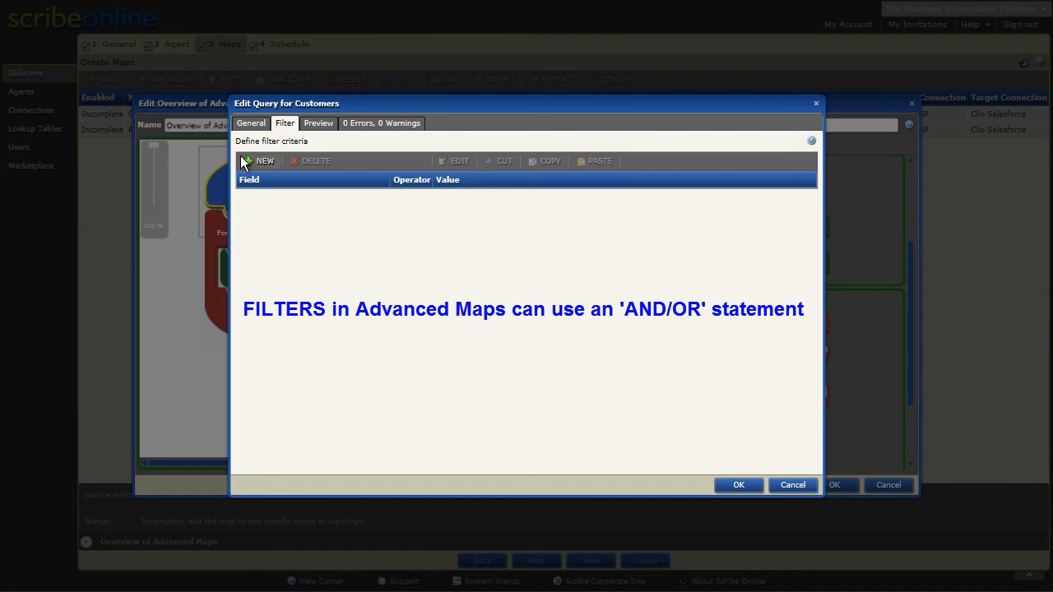
pyautogui.click(252, 160)
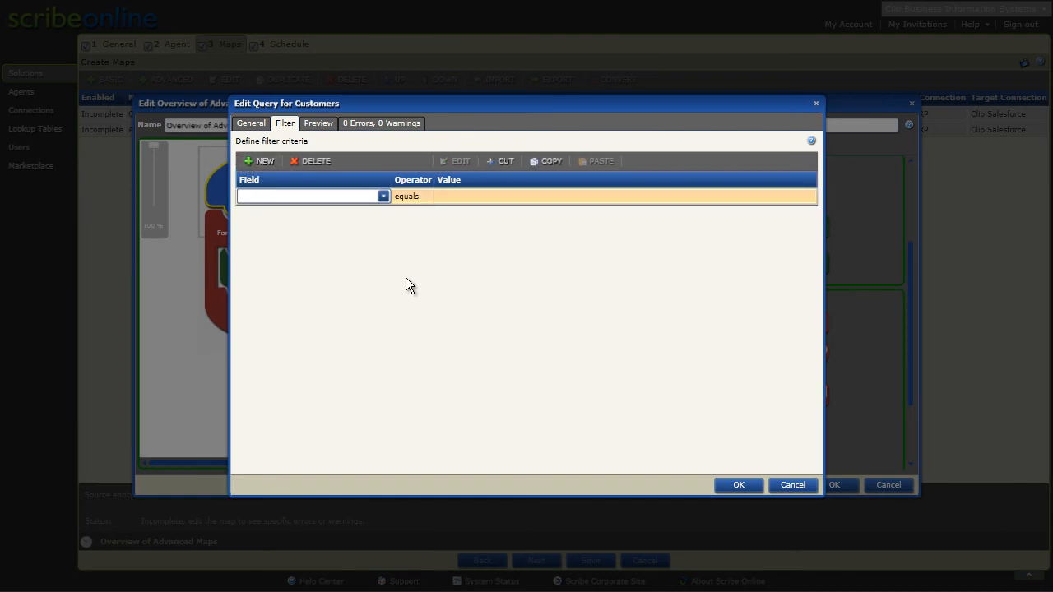
pyautogui.click(383, 196)
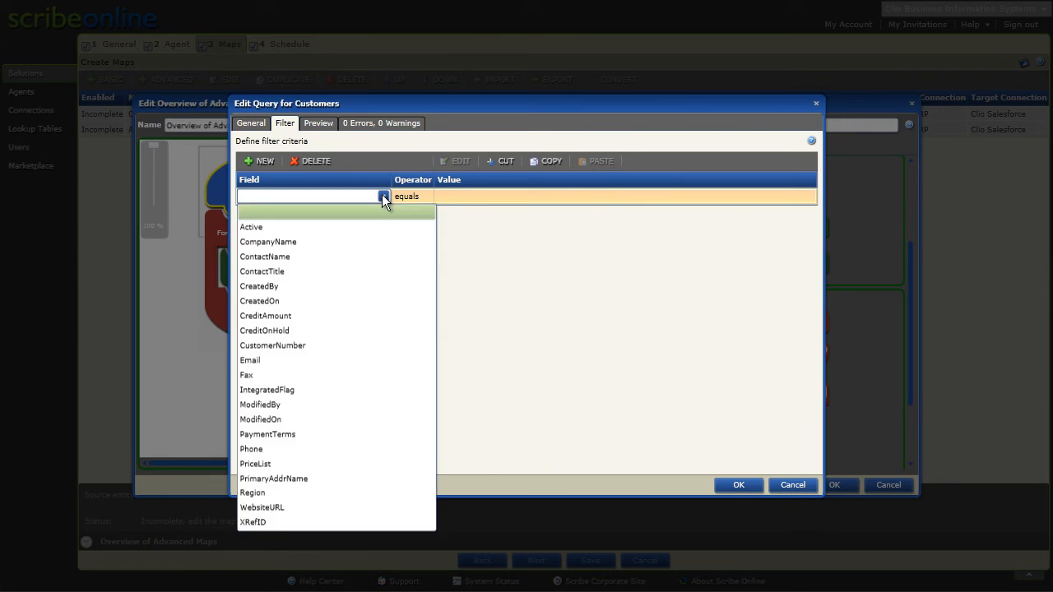
pyautogui.click(286, 315)
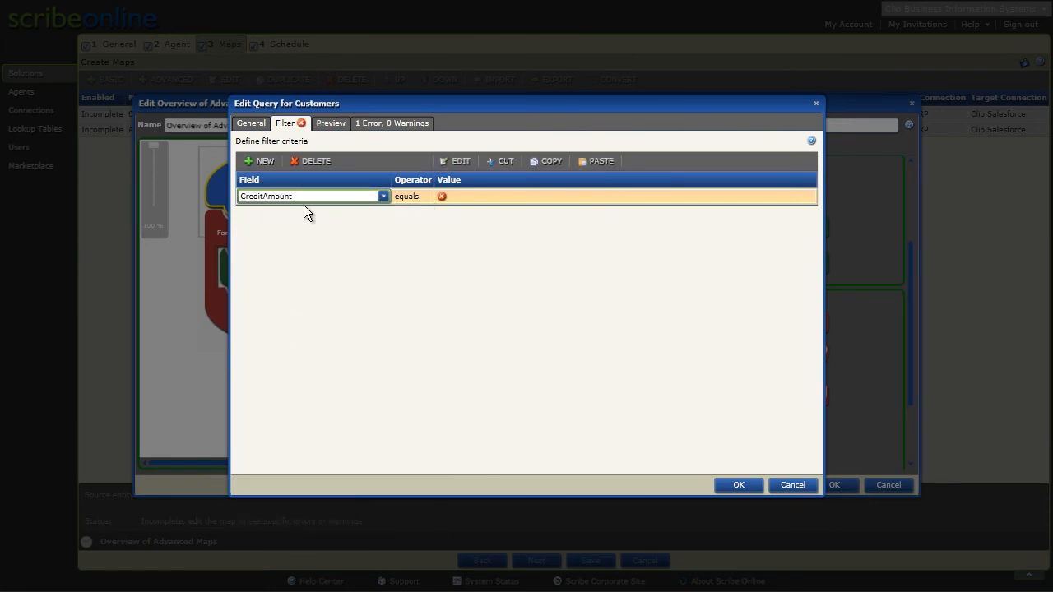
pyautogui.click(422, 197)
pyautogui.click(427, 197)
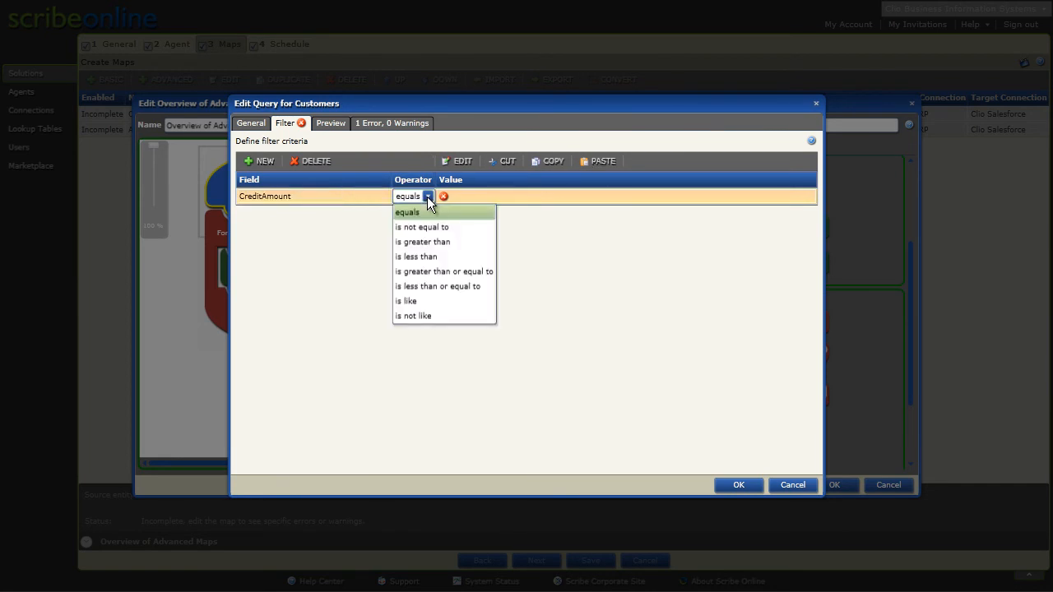
pyautogui.click(435, 287)
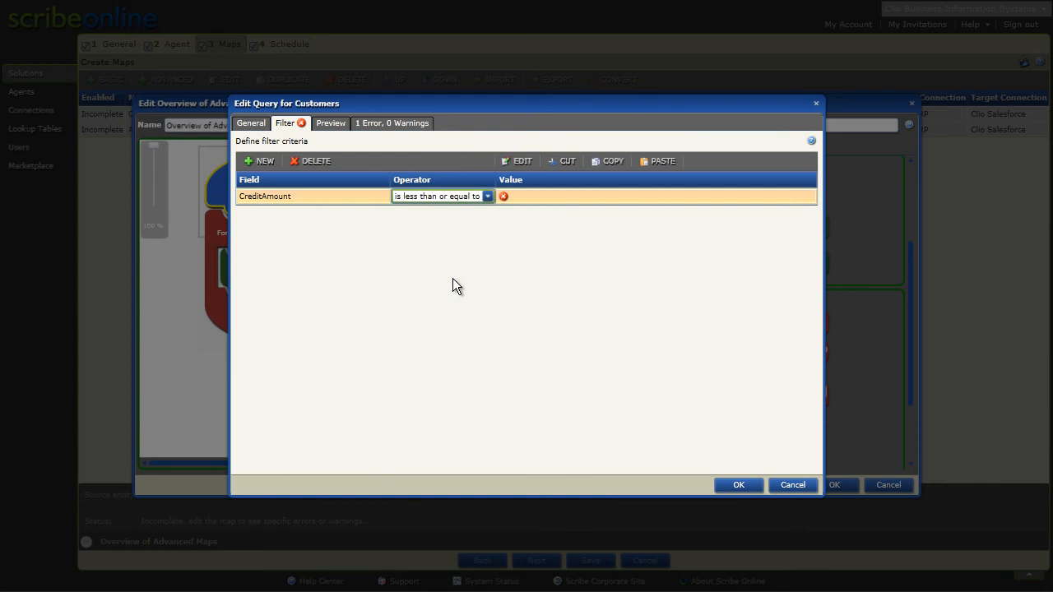
# Step: Set the CreditAmount condition's value to 2000 in the Formula Editor
pyautogui.click(517, 196)
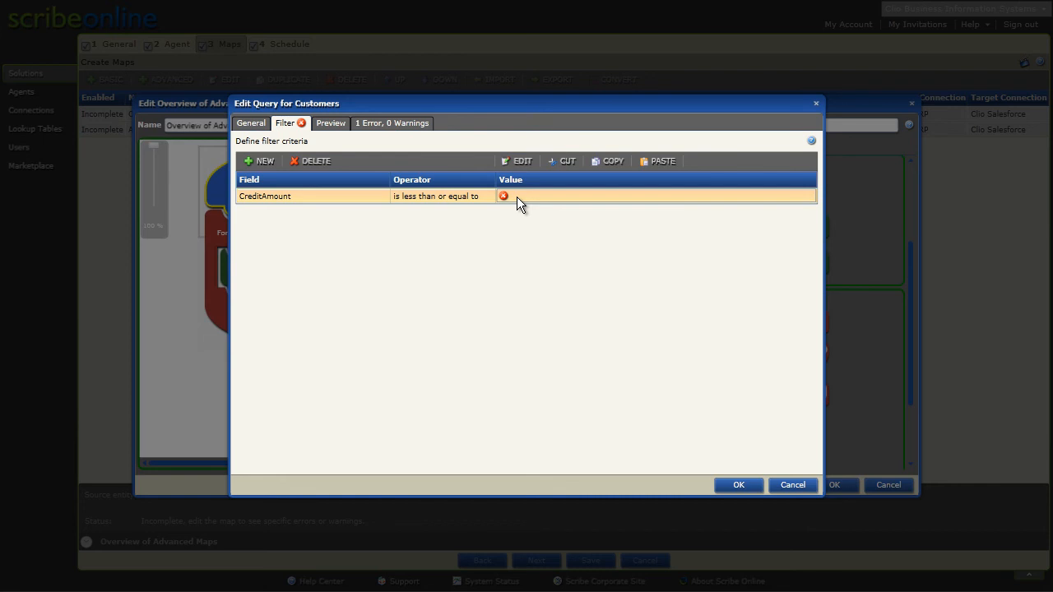
pyautogui.click(528, 196)
pyautogui.doubleClick(528, 194)
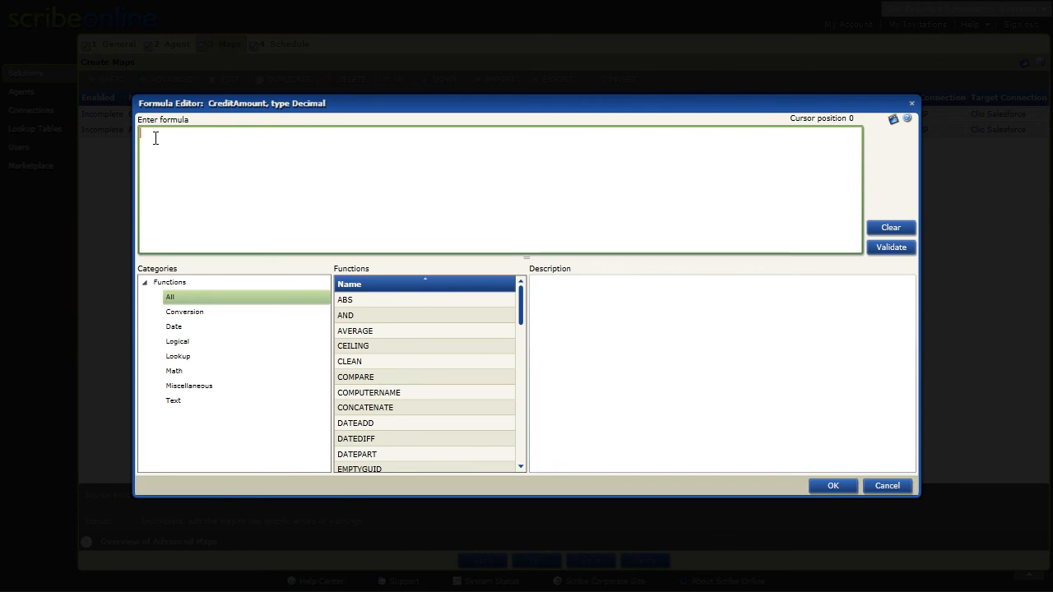
pyautogui.write('2000')
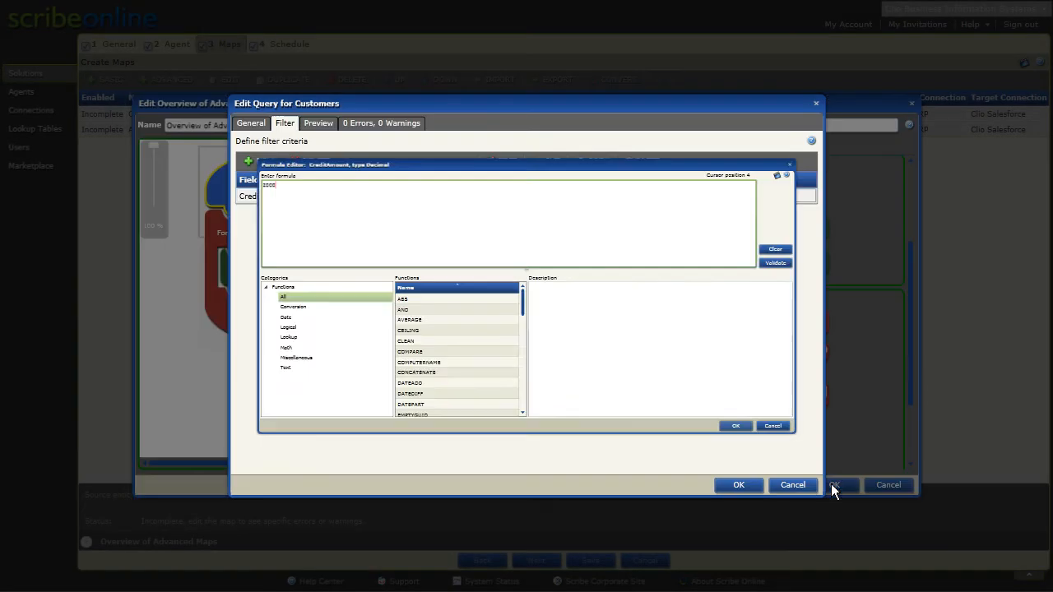
pyautogui.click(833, 490)
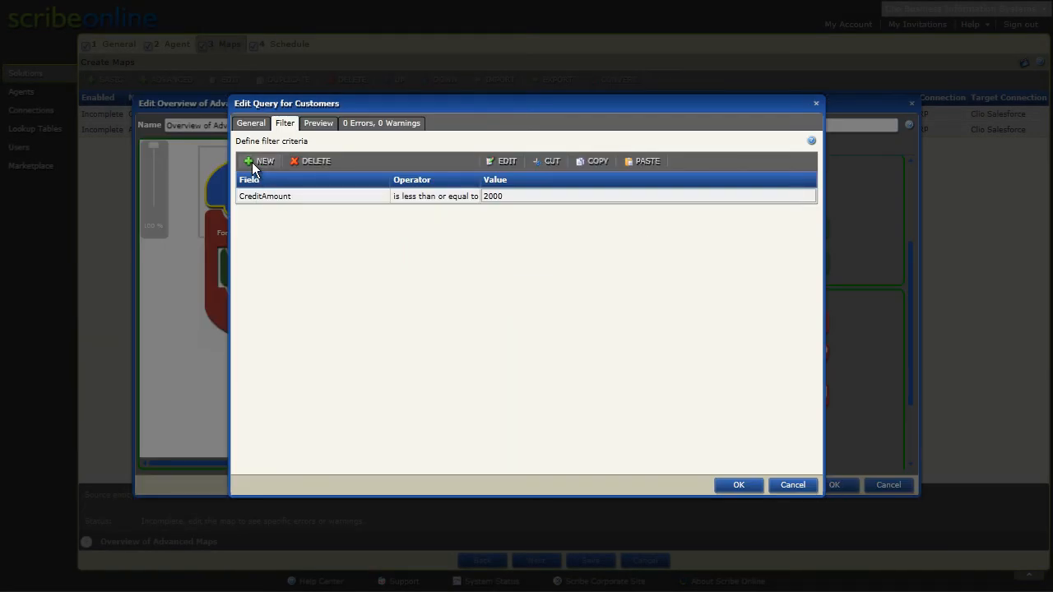
# Step: Add a second filter condition joined with "or" on the CreditOnHold field
pyautogui.click(252, 162)
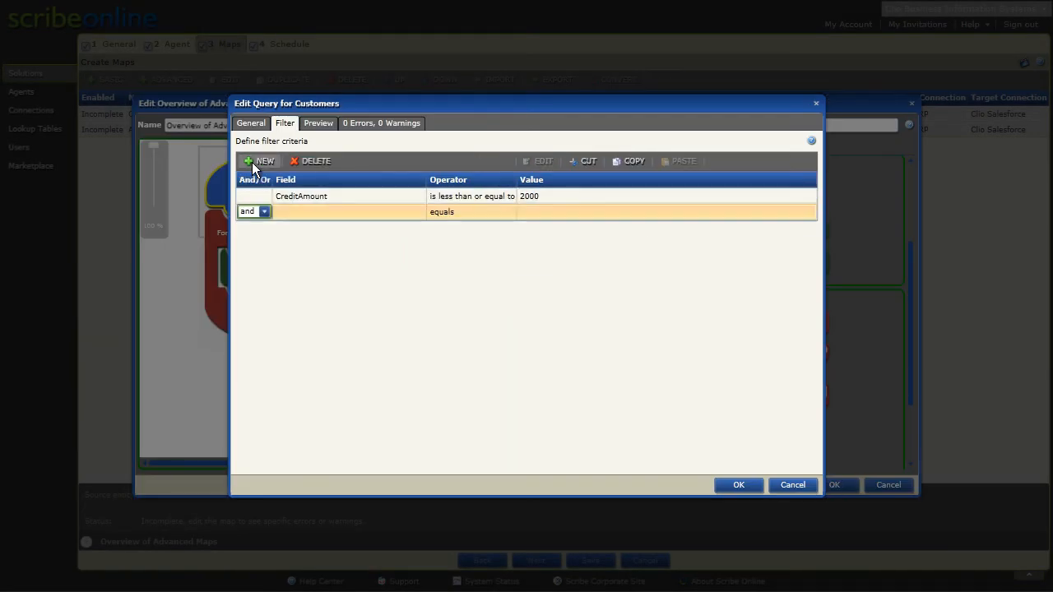
pyautogui.click(265, 212)
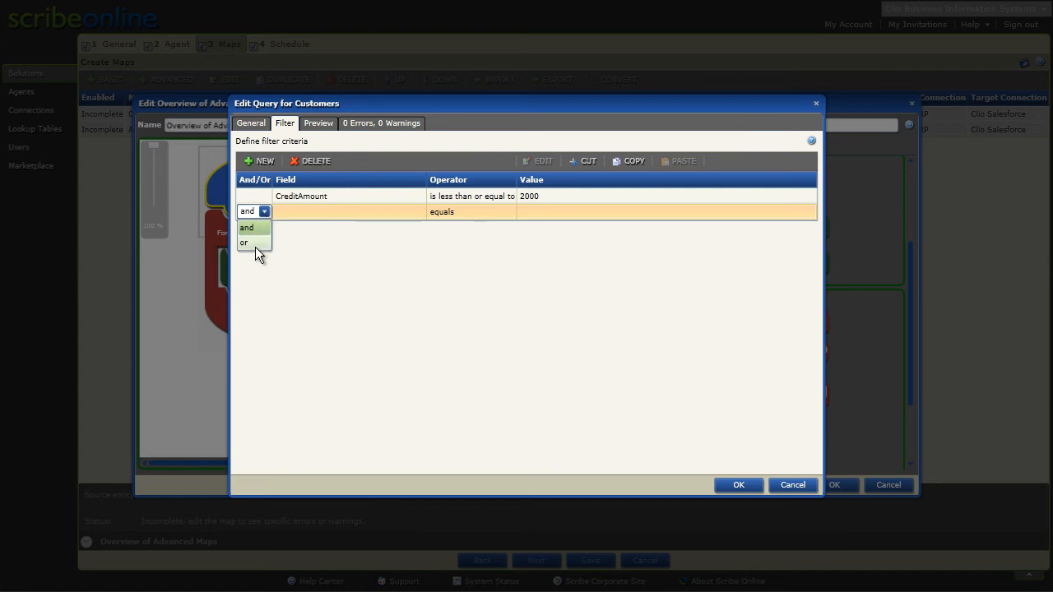
pyautogui.click(255, 243)
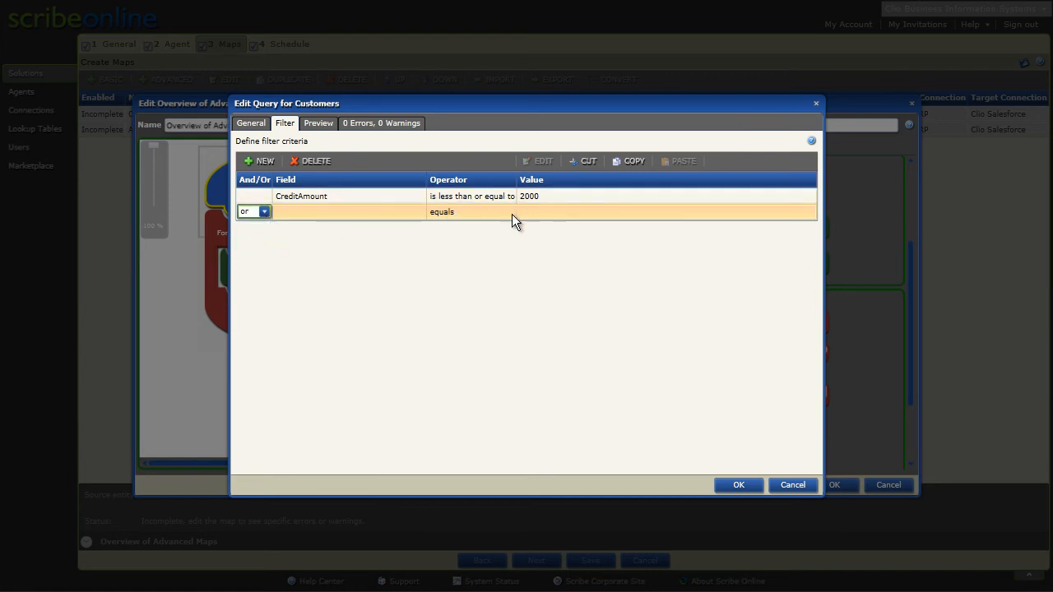
pyautogui.click(303, 213)
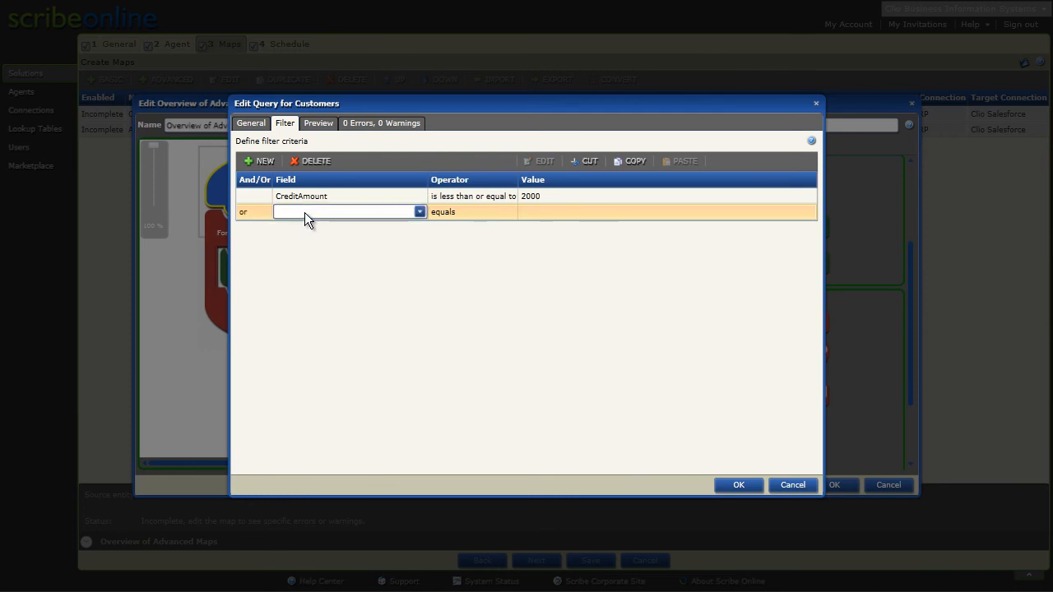
pyautogui.click(421, 211)
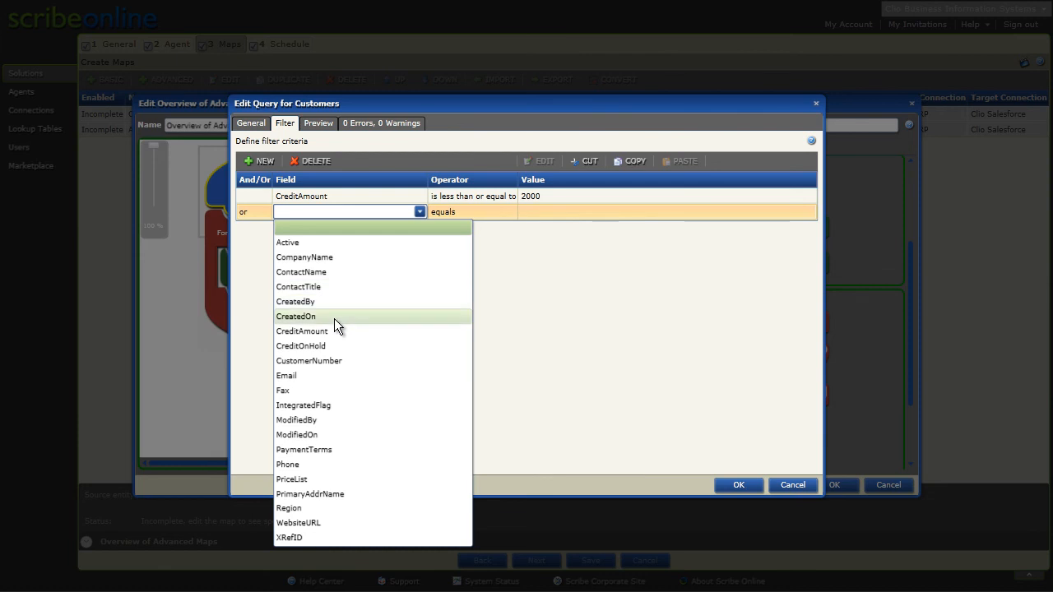
pyautogui.click(324, 345)
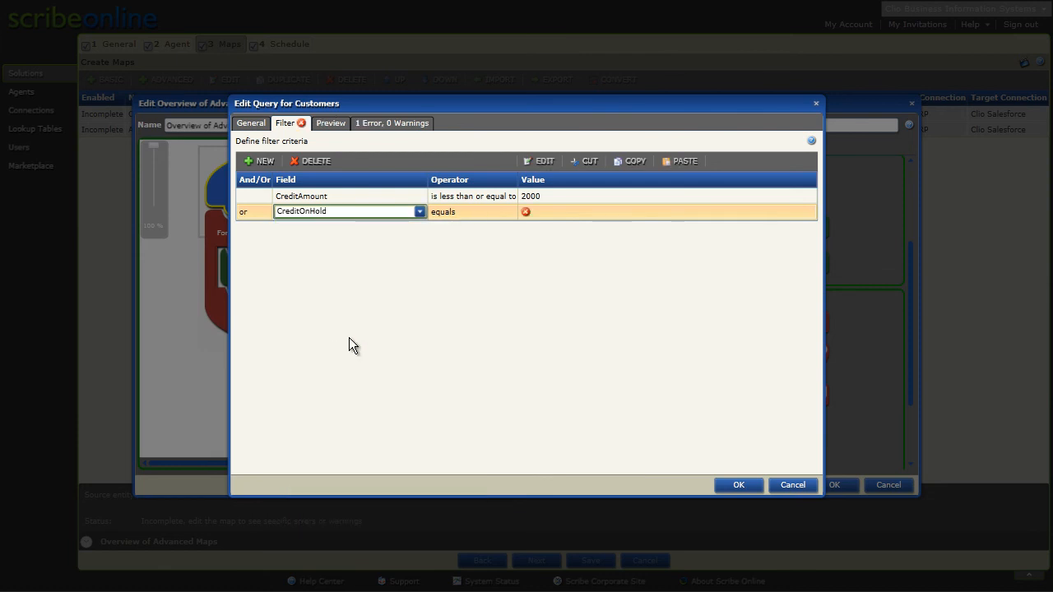
# Step: Set the CreditOnHold condition's value to "Y" and accept the query settings
pyautogui.click(496, 218)
pyautogui.click(541, 213)
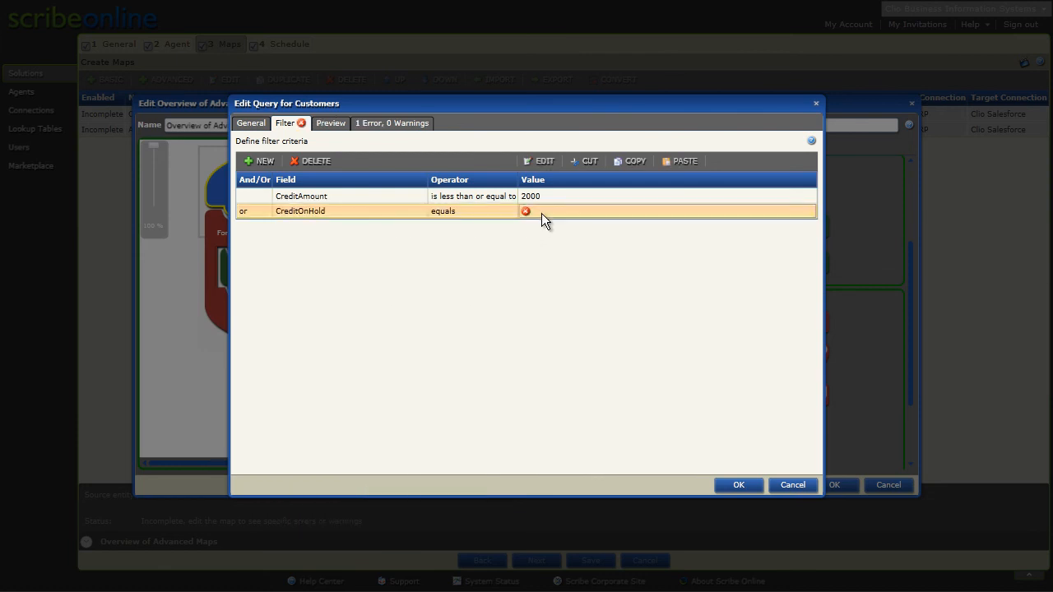
pyautogui.click(541, 213)
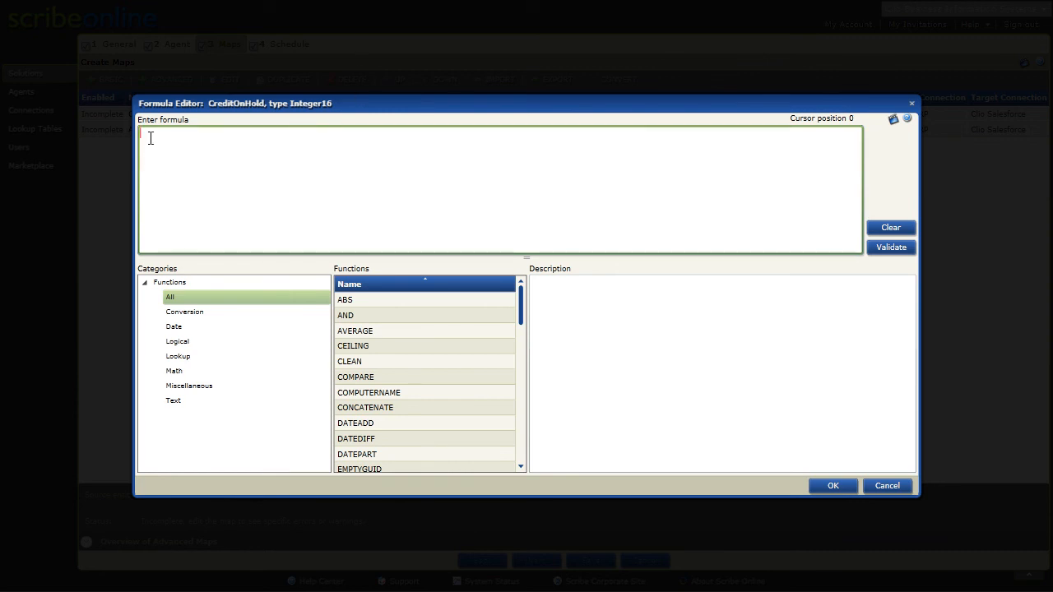
pyautogui.write('"Y')
pyautogui.click(832, 486)
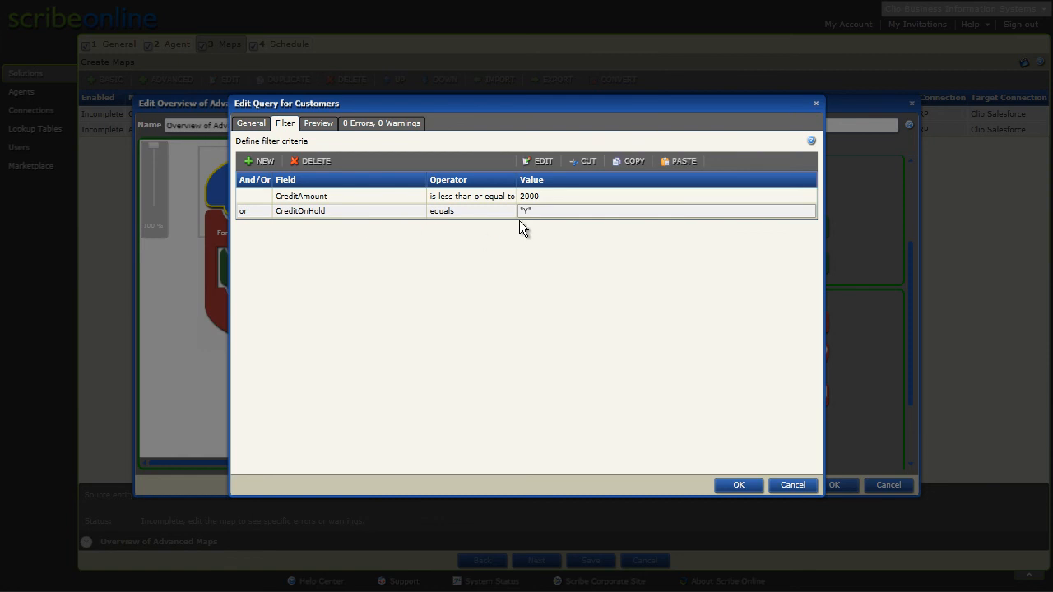
pyautogui.click(729, 485)
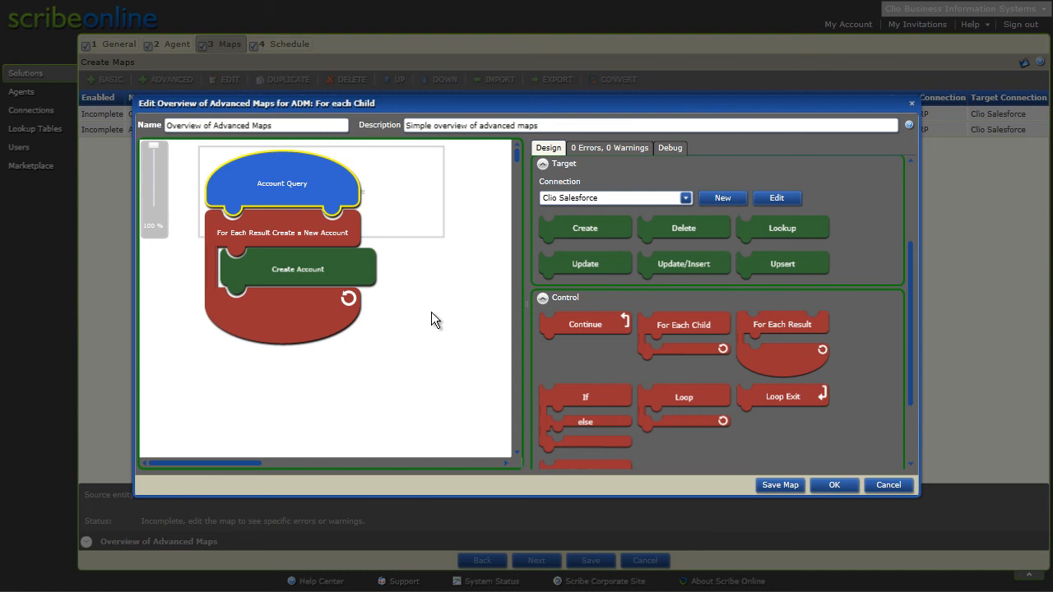
# Step: Detach the For Each Result stack from the Account Query block and reattach it beneath the query
pyautogui.rightClick(292, 229)
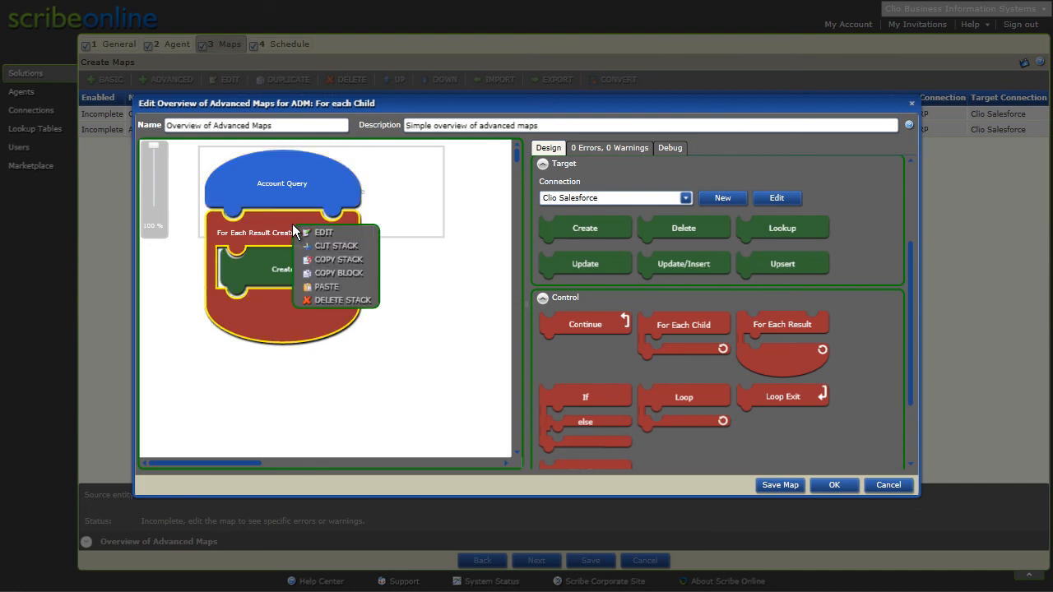
pyautogui.click(291, 231)
pyautogui.moveTo(291, 231); pyautogui.dragTo(407, 247)
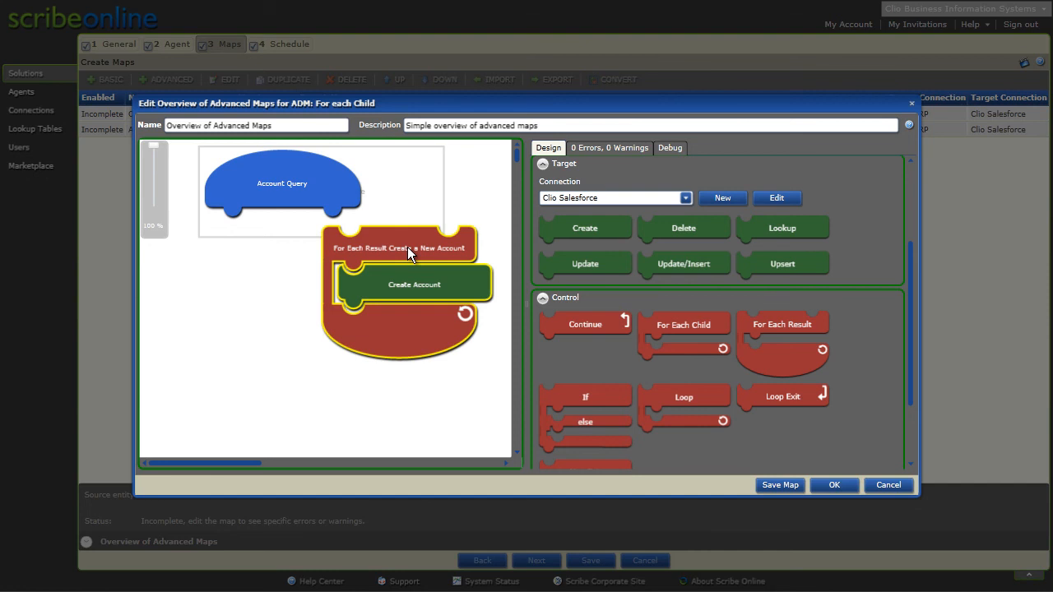
pyautogui.moveTo(407, 247); pyautogui.dragTo(293, 233)
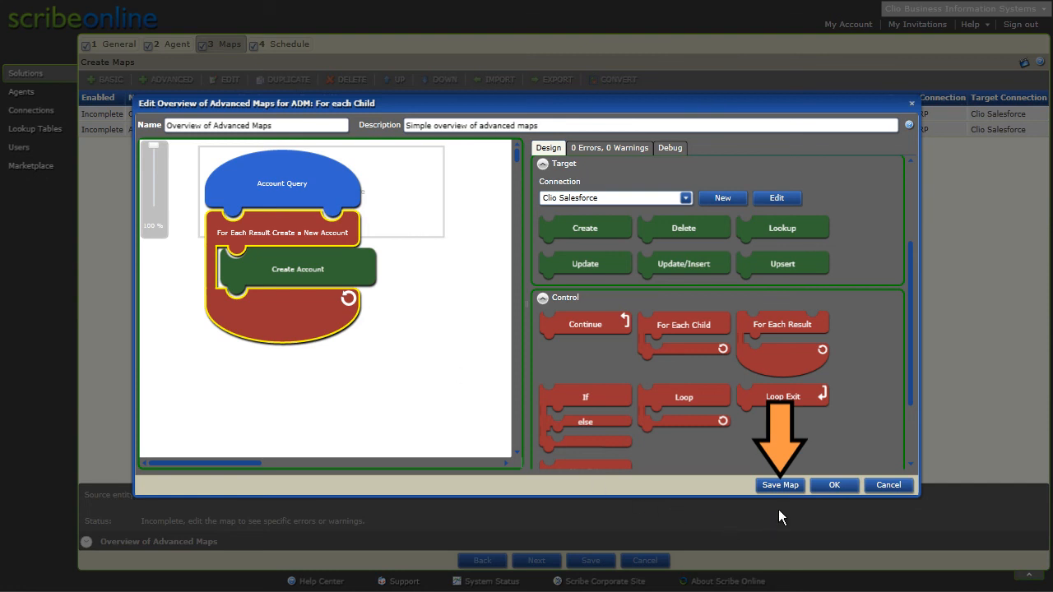
# Step: Save the Overview of Advanced Maps map, close the map editor and save the solution
pyautogui.click(780, 485)
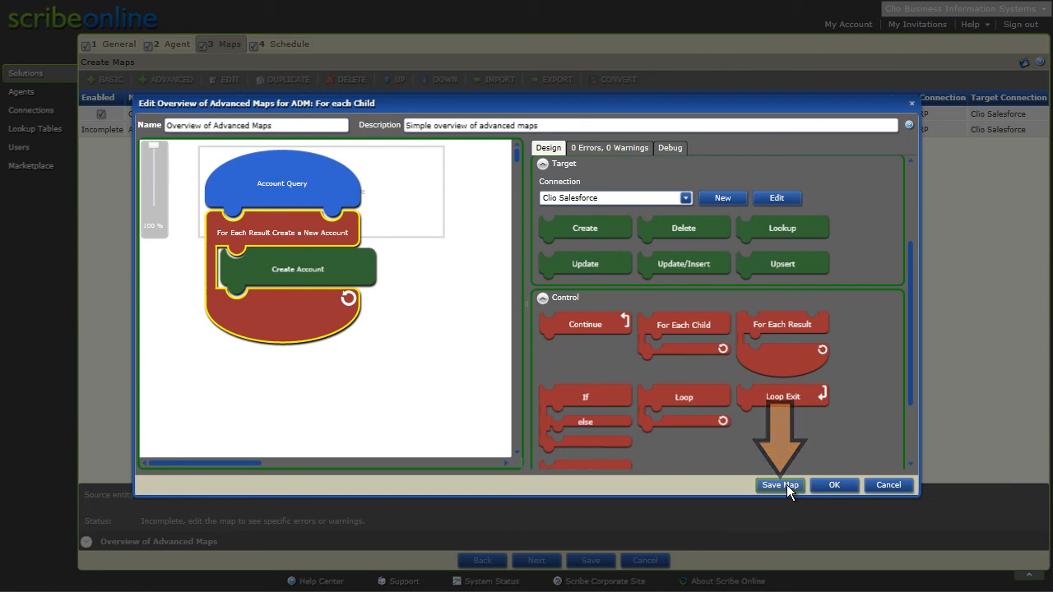
pyautogui.click(846, 485)
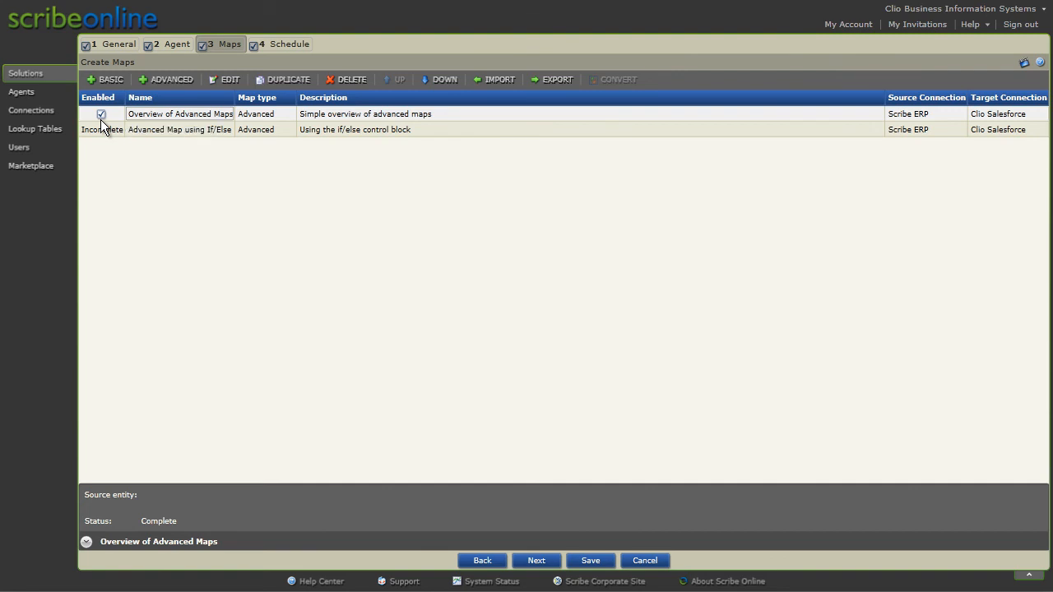
pyautogui.click(607, 562)
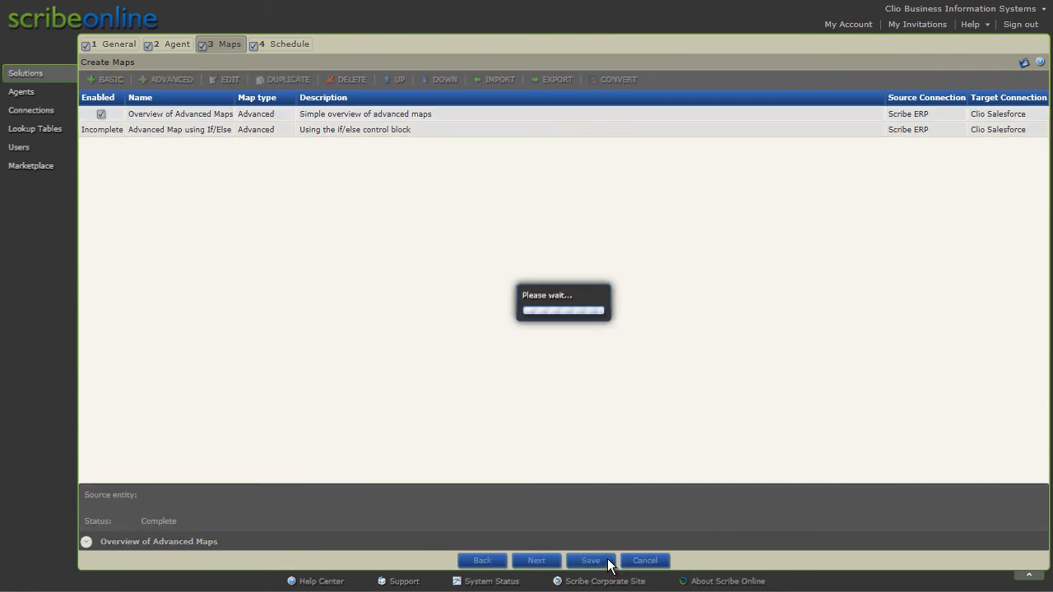